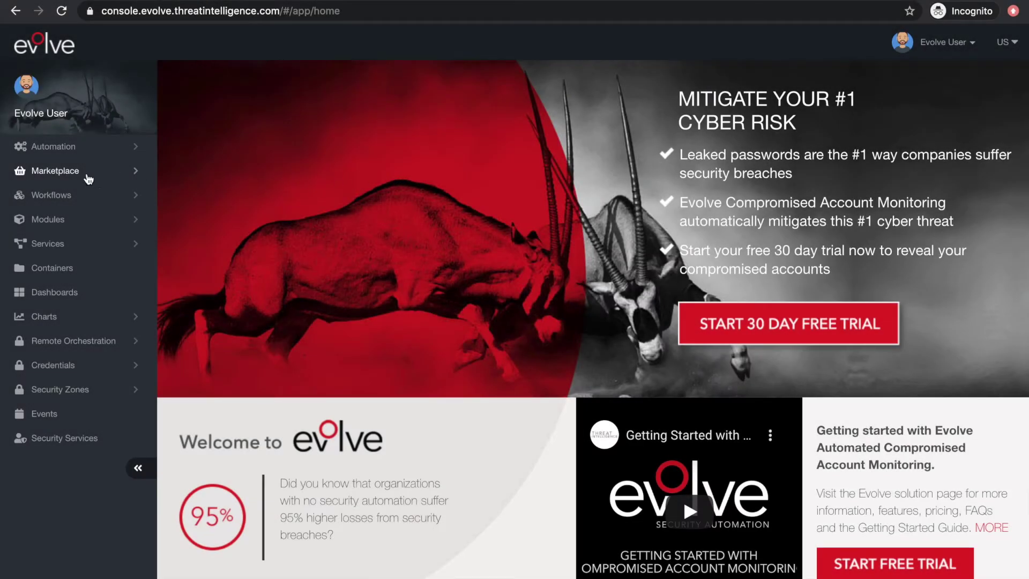
Open the Marketplace page listing workflow cards such as Internal Penetration Test Workflow
click(88, 179)
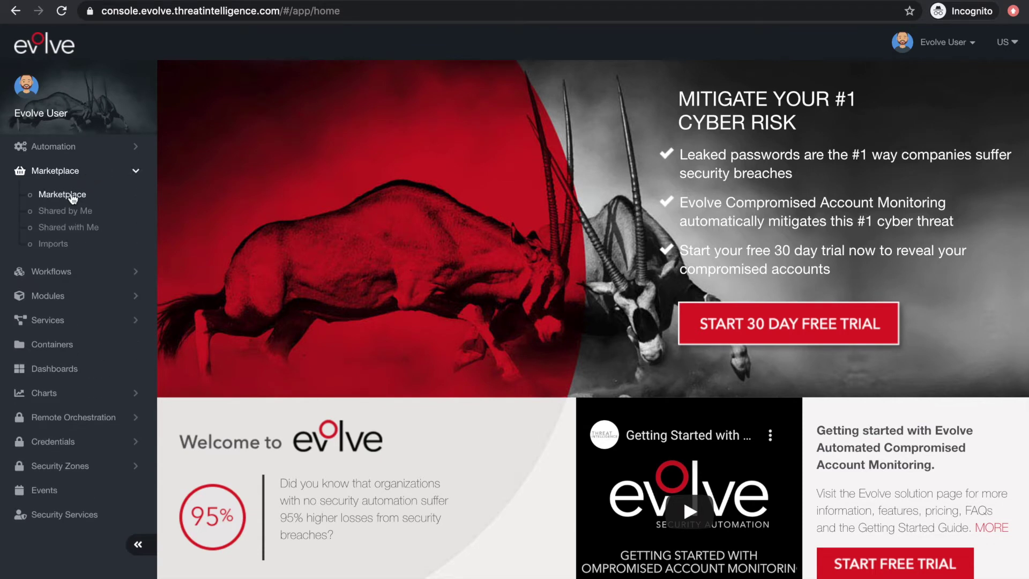
click(73, 198)
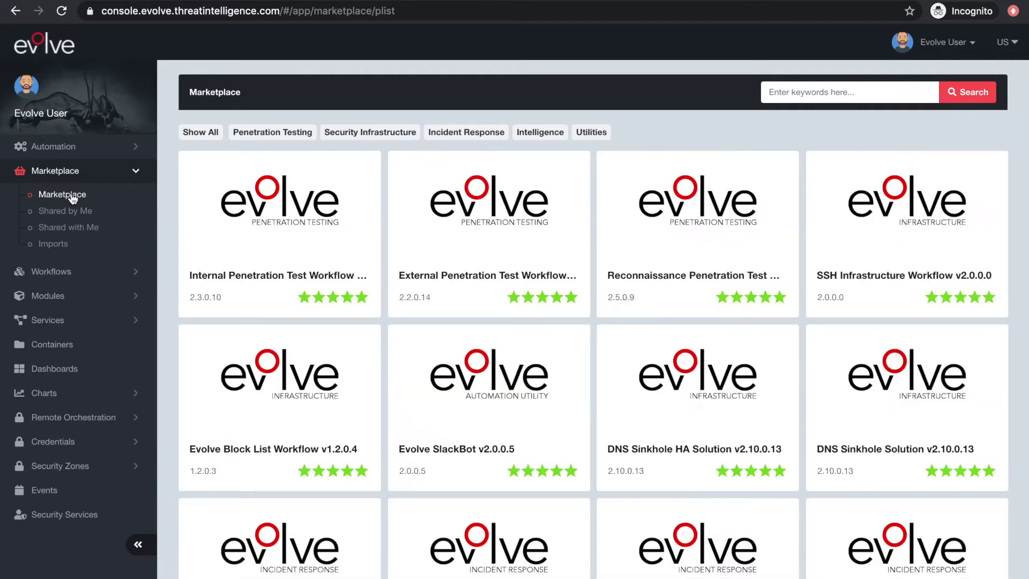
Take the Internal Penetration Test Workflow v2.3.0.10 import to Review, accepting subscription and usage charges
click(287, 206)
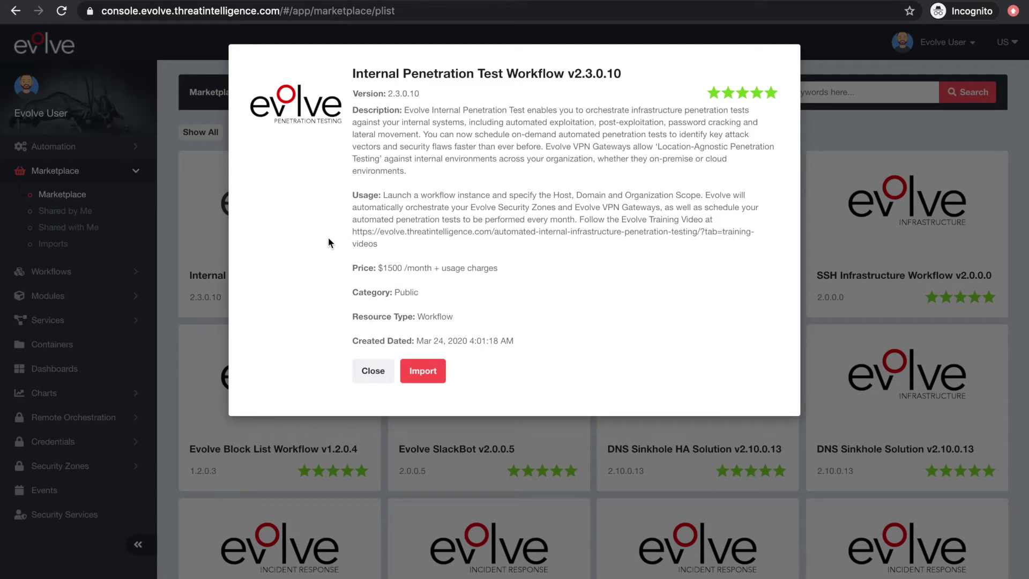
click(440, 371)
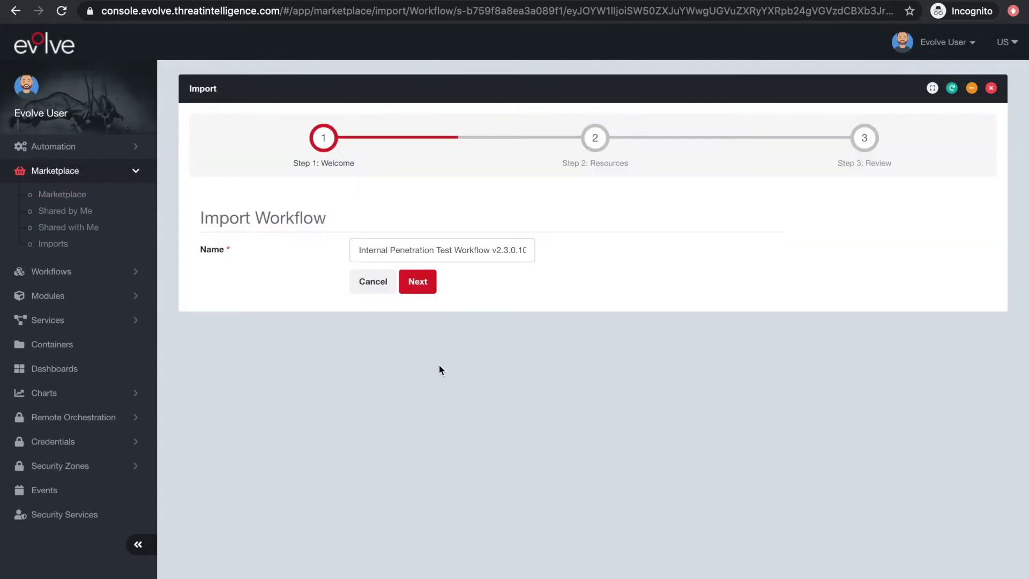
click(421, 287)
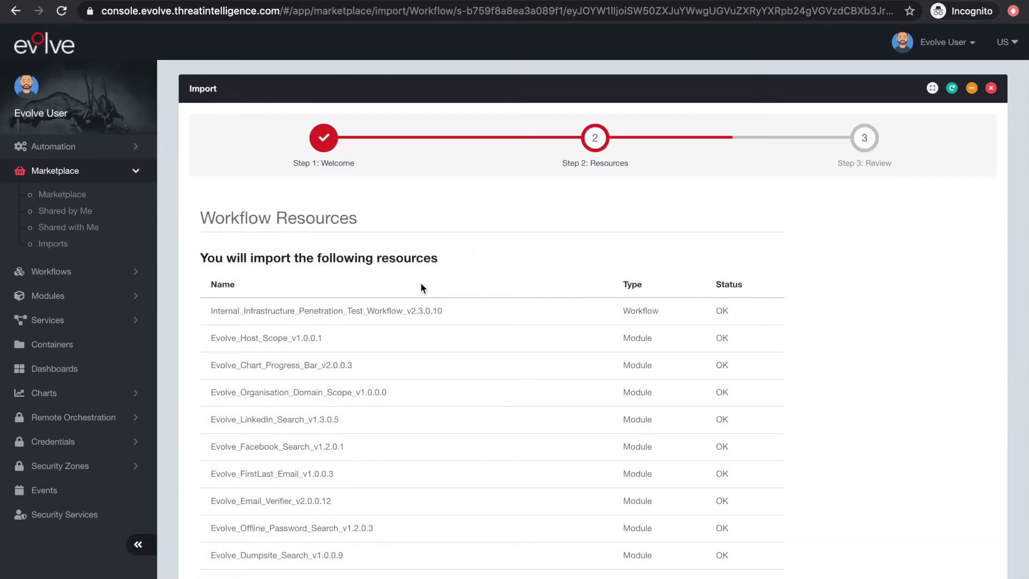
scroll(421, 287, down, 6)
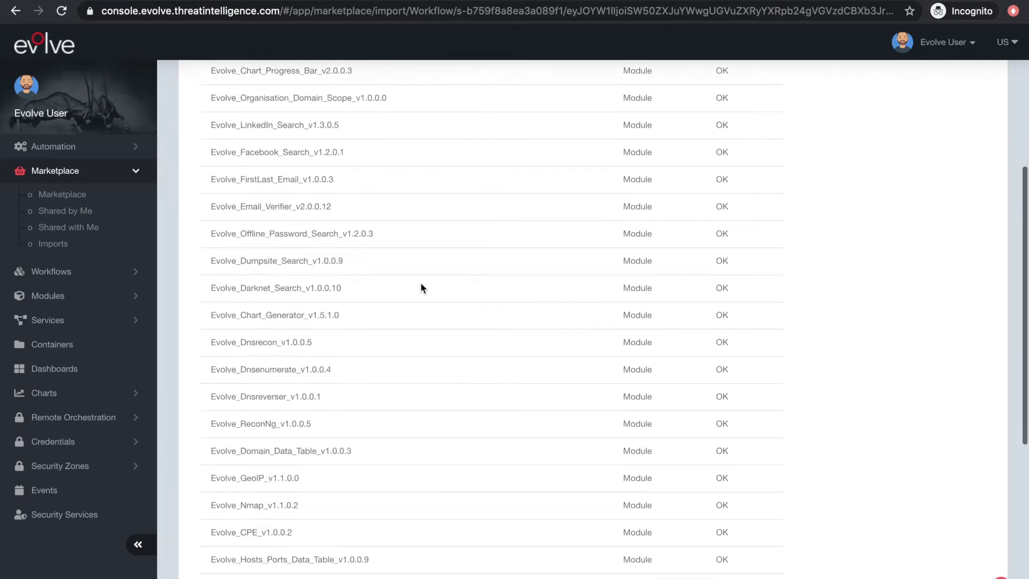
scroll(421, 288, down, 5)
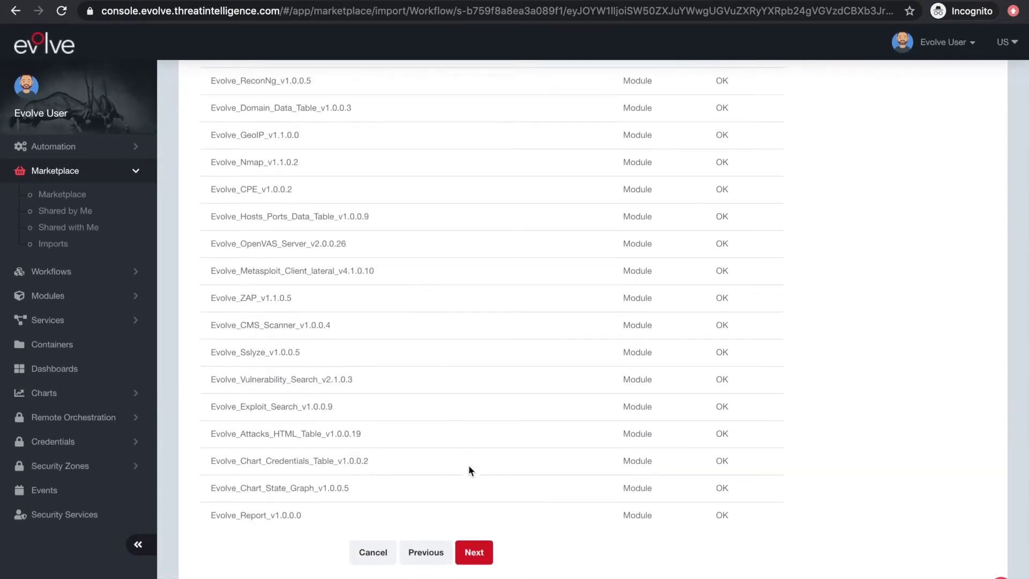
click(474, 553)
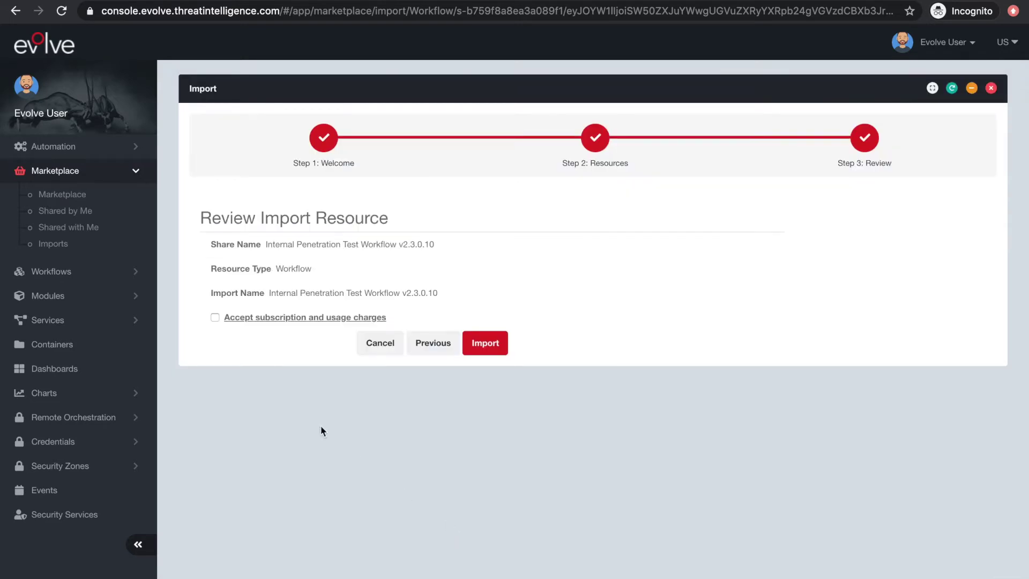
click(214, 318)
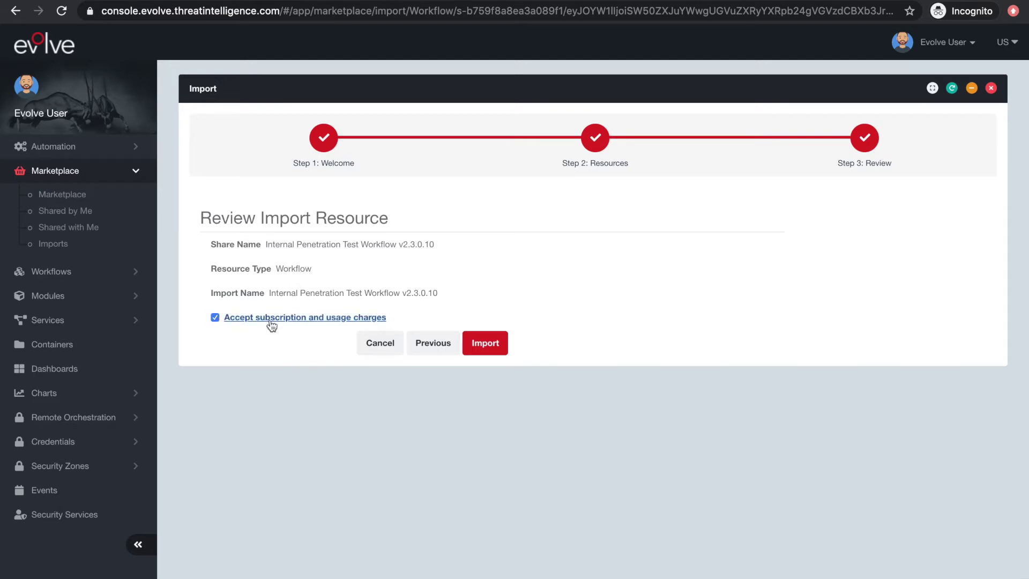
Complete the import and confirm the workflow and its six modules are Available
click(500, 349)
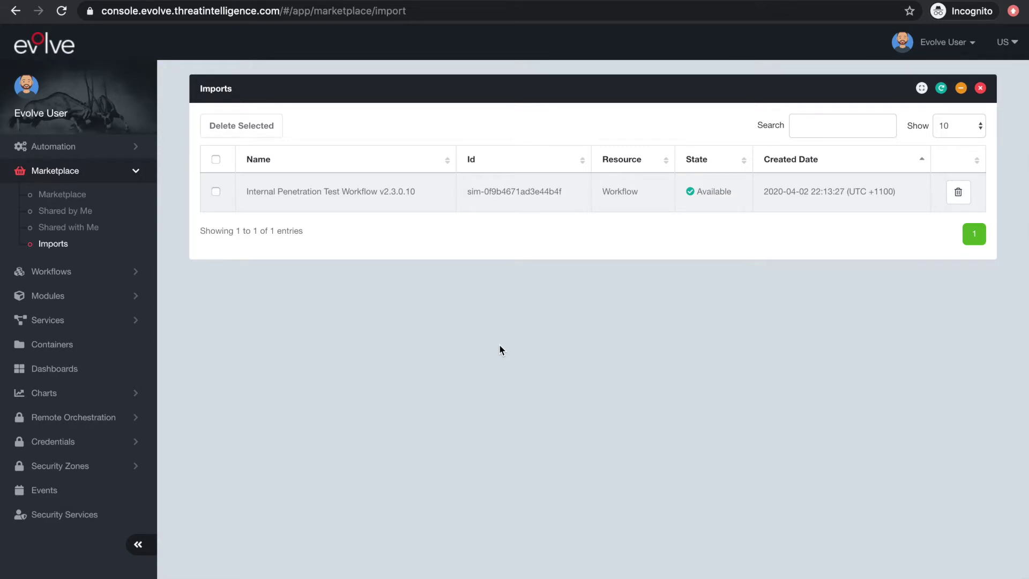
click(447, 197)
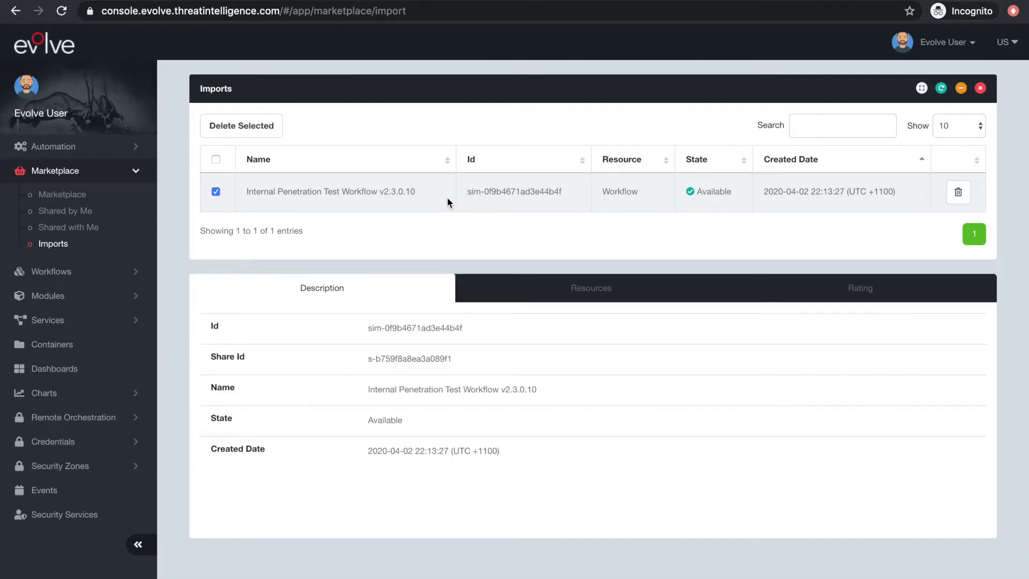
click(573, 287)
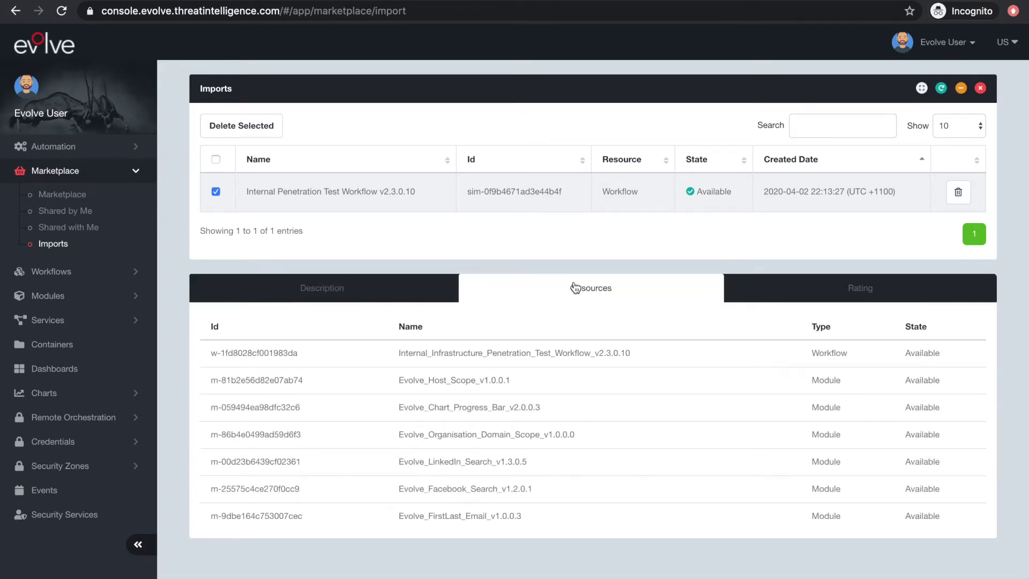
click(92, 275)
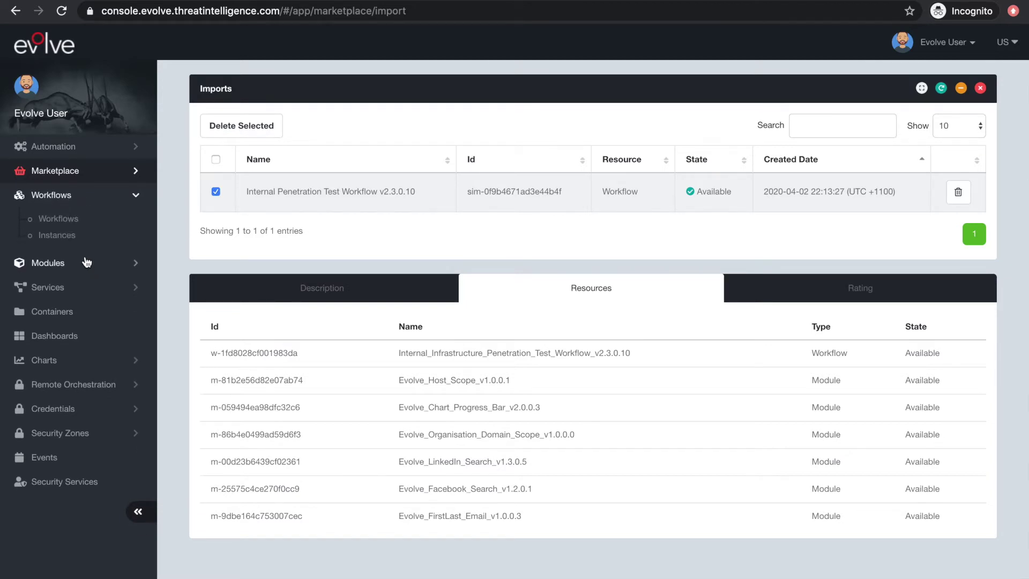
Create an instance of Internal_Infrastructure_Penetration_Test_Workflow_v2.3.0.10, advancing to its Parameters step
click(70, 224)
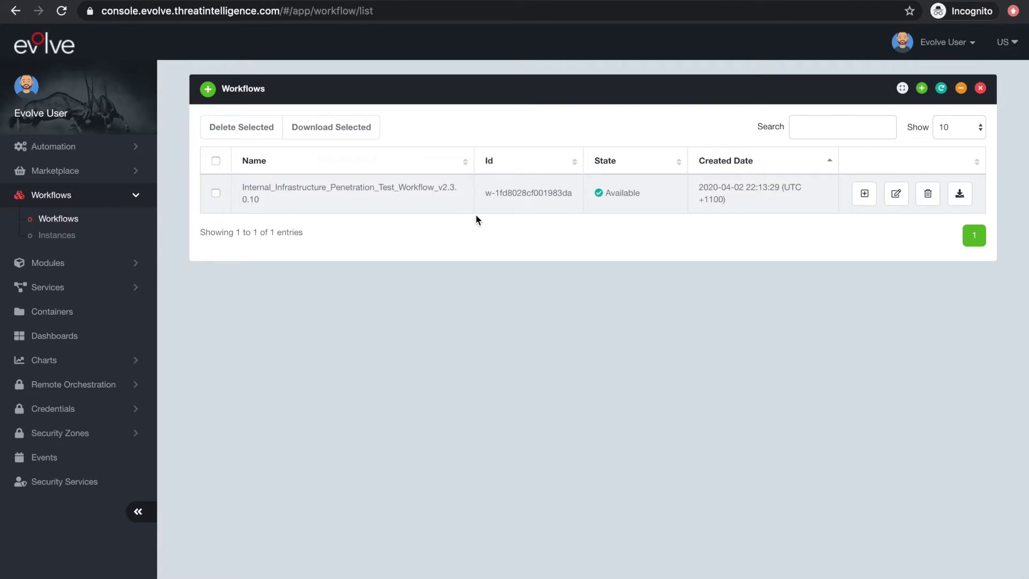
click(489, 209)
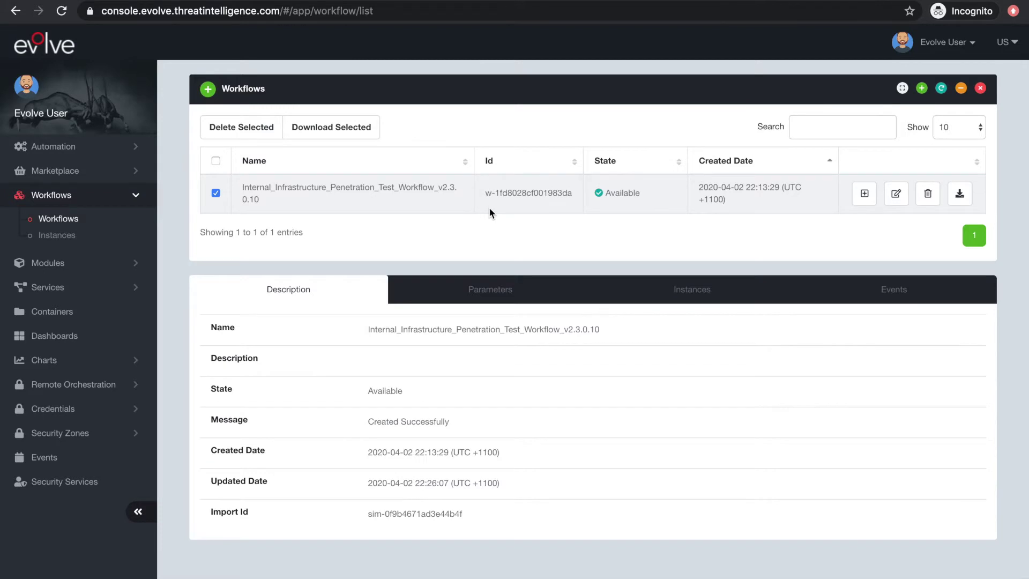
click(865, 194)
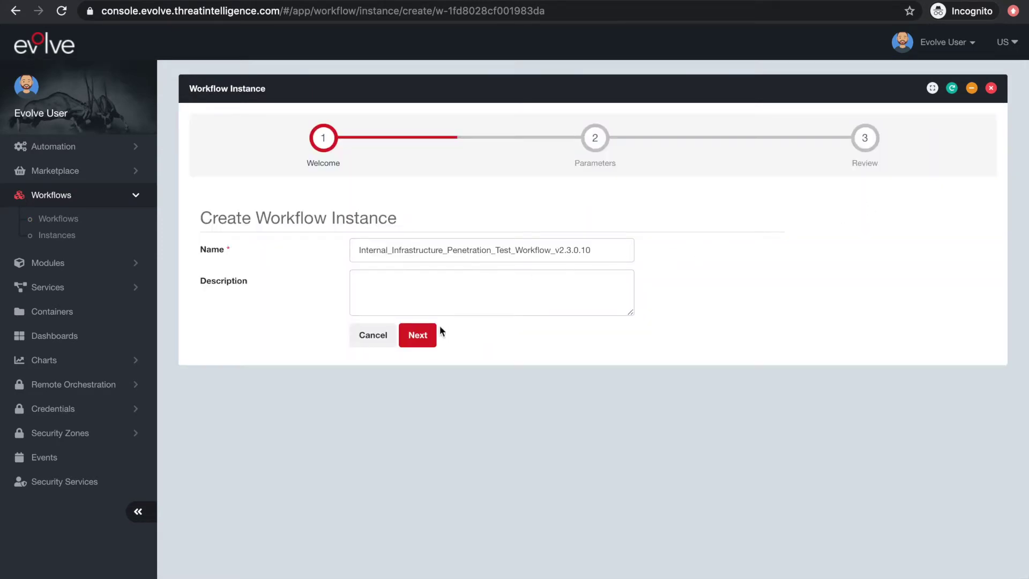
click(426, 337)
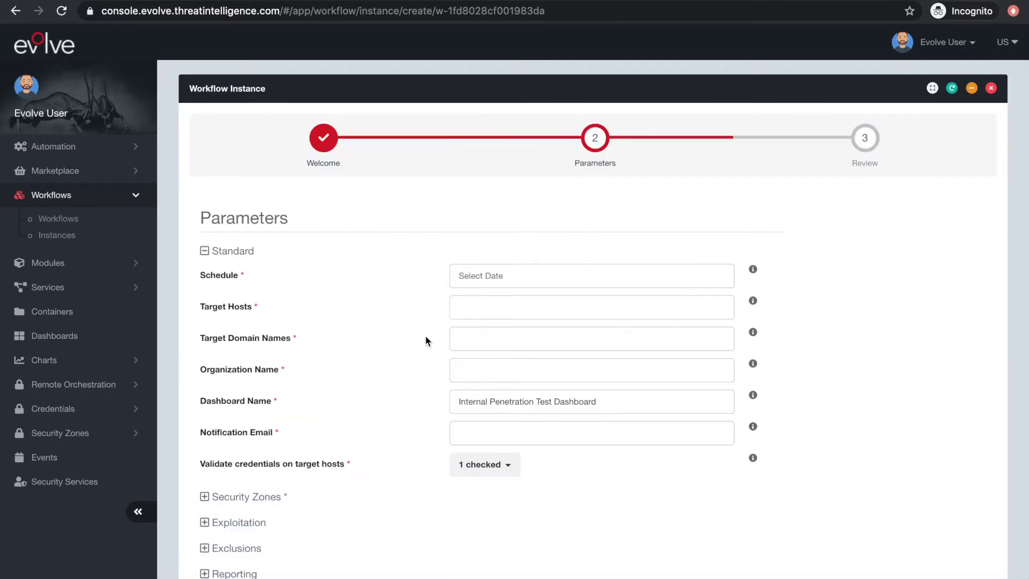
Schedule the run for April 2 and set target hosts to 10.0.0.0/24,10.0.6.0/24
click(498, 277)
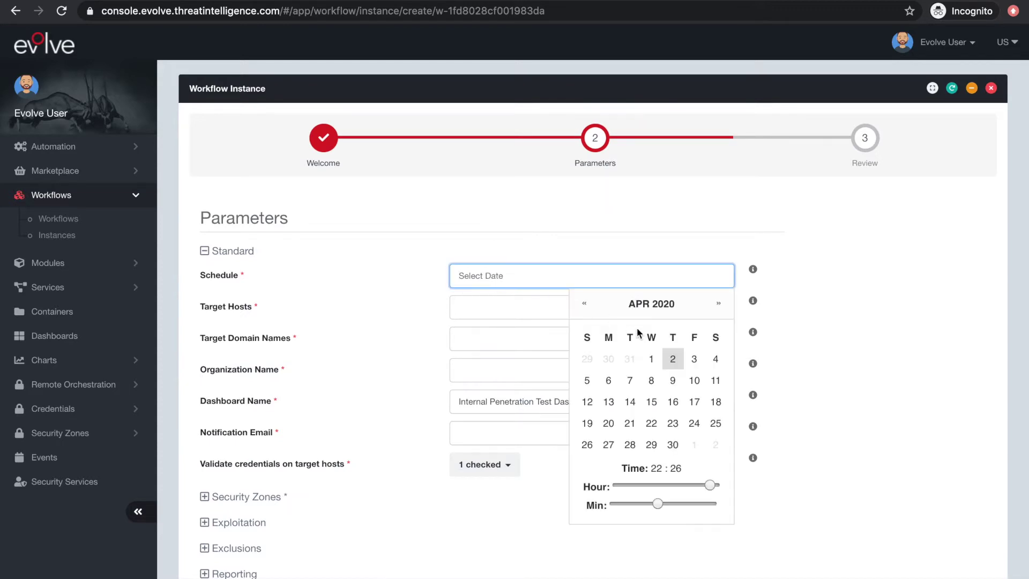
click(674, 361)
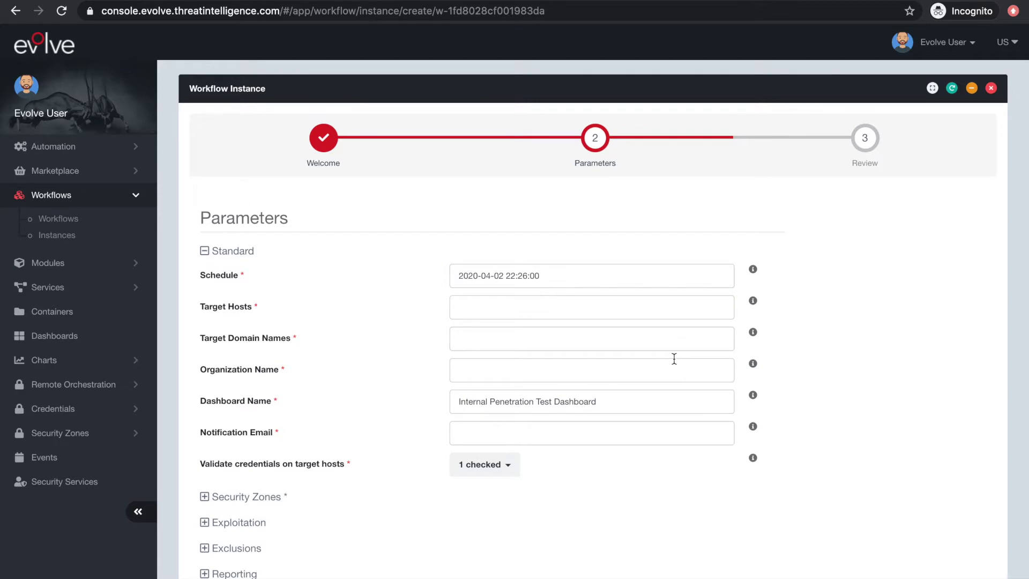
mouse_move(756, 304)
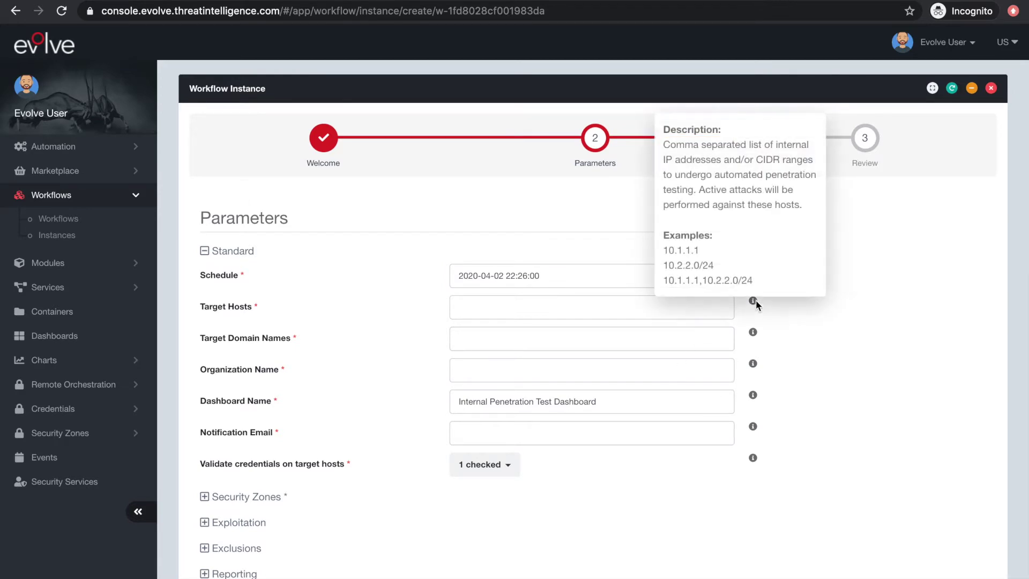
click(576, 309)
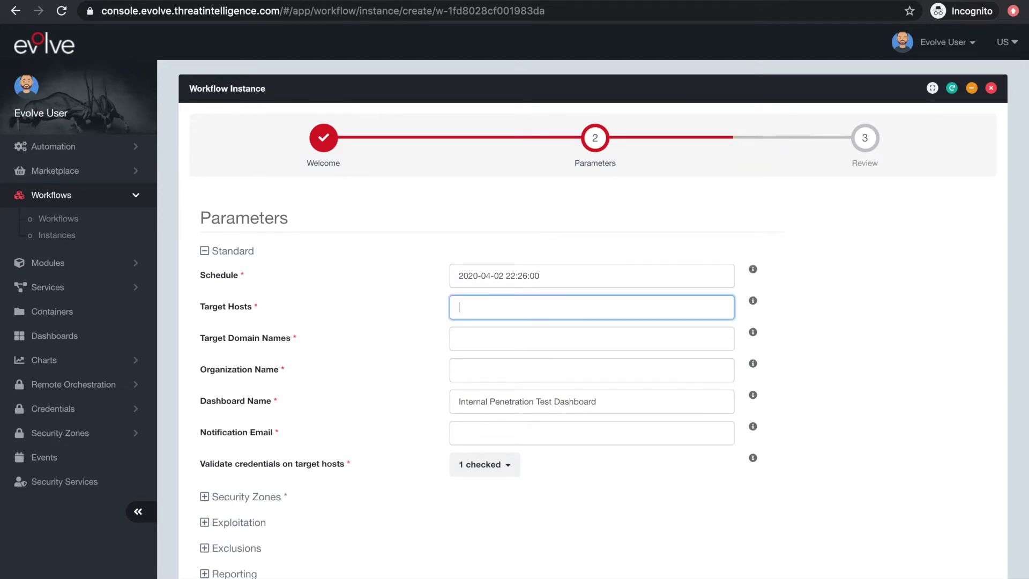
text(10.0.0.)
text(0/24,)
text(10.0.6.)
text(0/24)
Enter domain example1.com, organization ACME Corporation and the notification e-mail address
click(570, 333)
text(example)
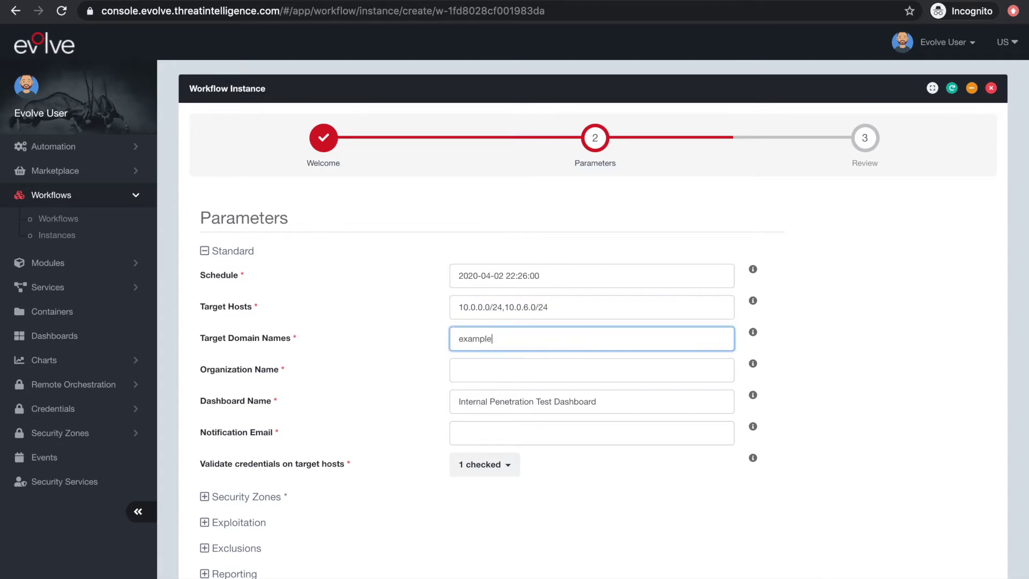
text(1.com)
click(576, 369)
text(ACME Corp)
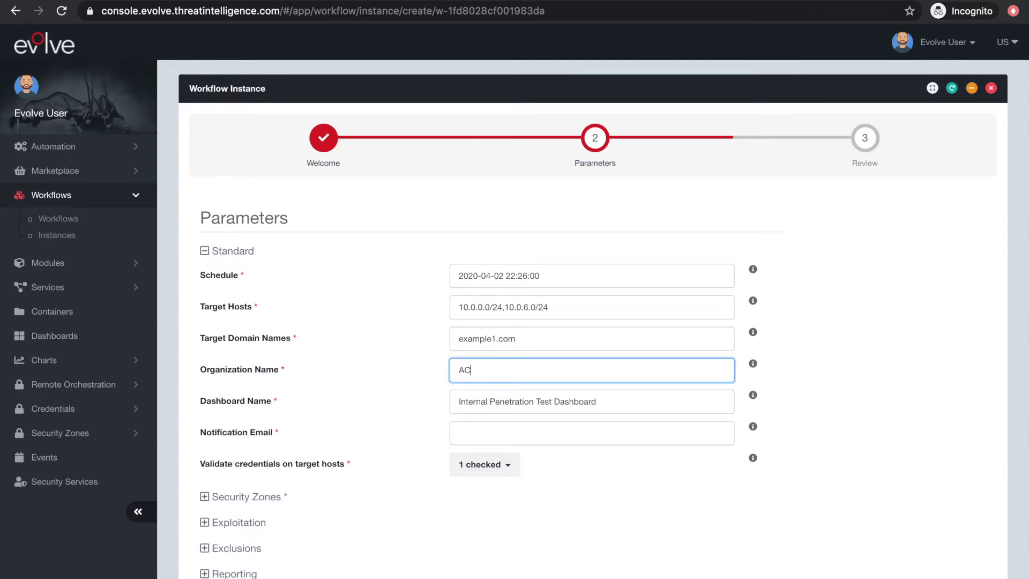
text(oration)
click(621, 403)
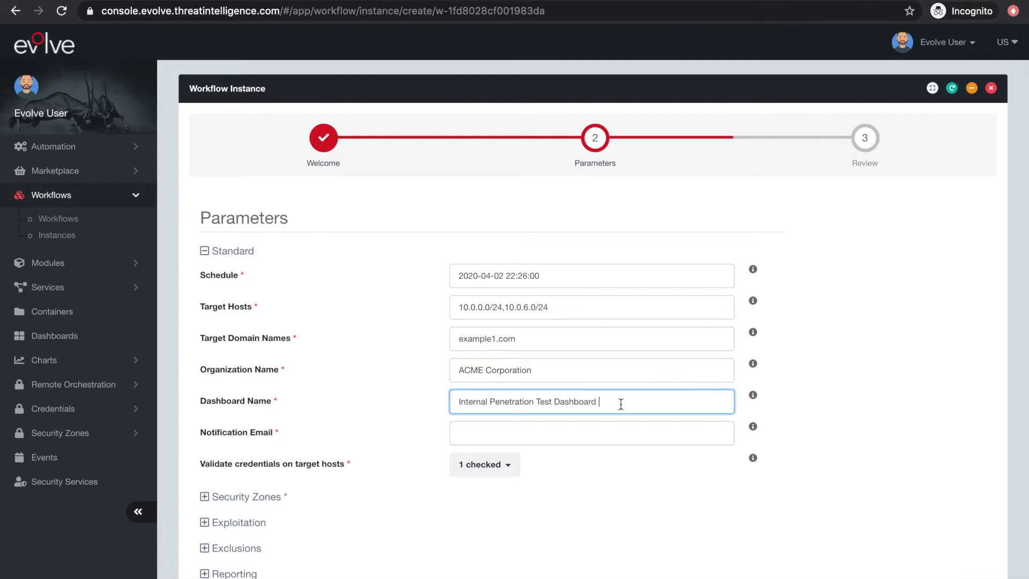
click(611, 434)
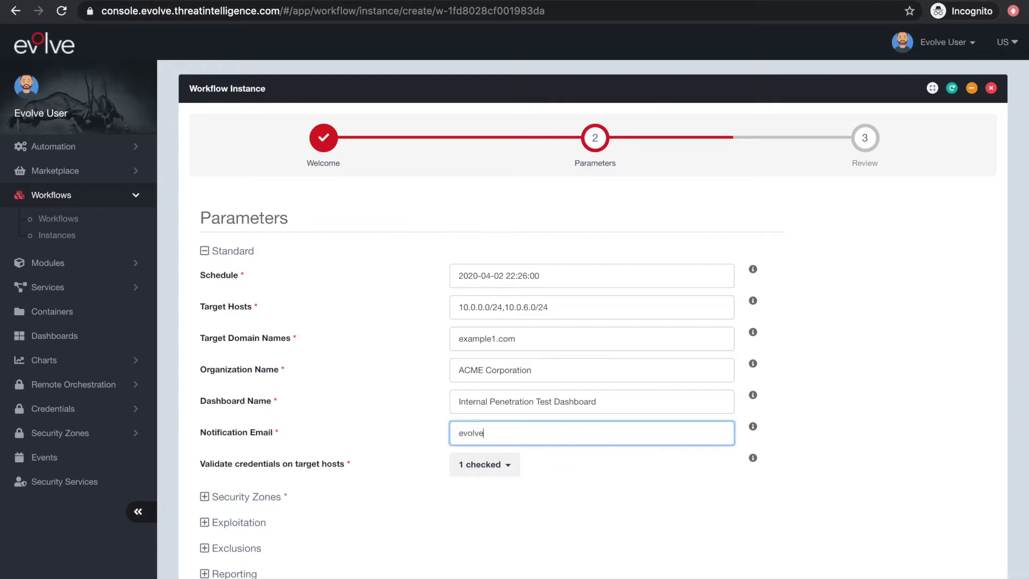
click(428, 464)
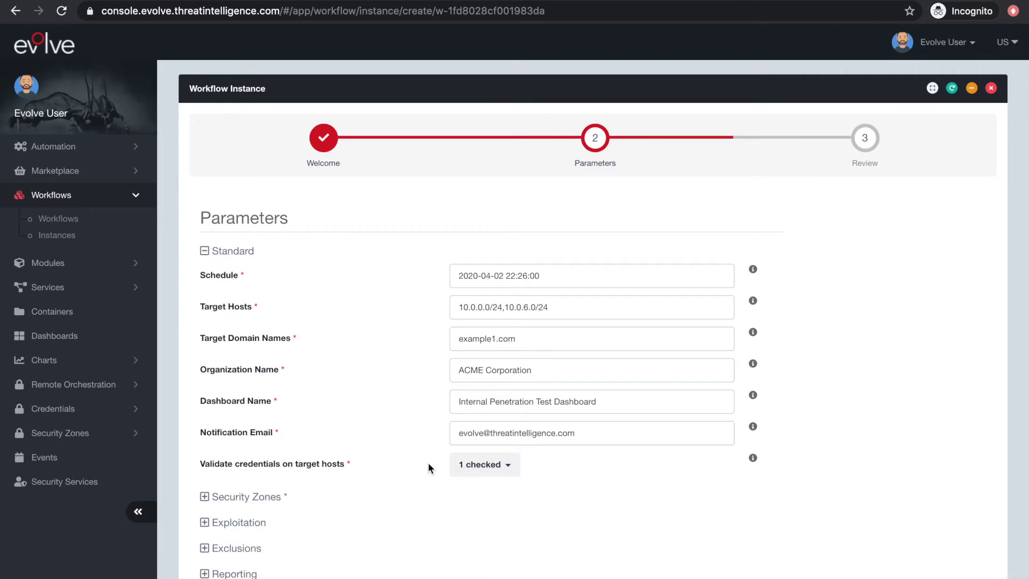
Set Security Zones VPN Gateway Routes to 10.0.0.0/24,10.0.6.0/24 and advance to Review
scroll(428, 464, down, 1)
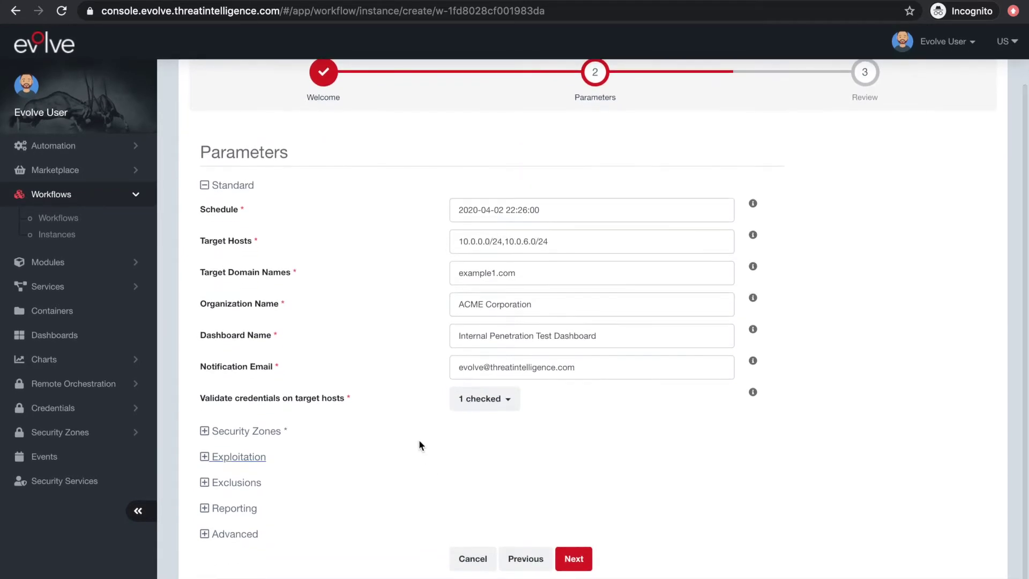
click(417, 439)
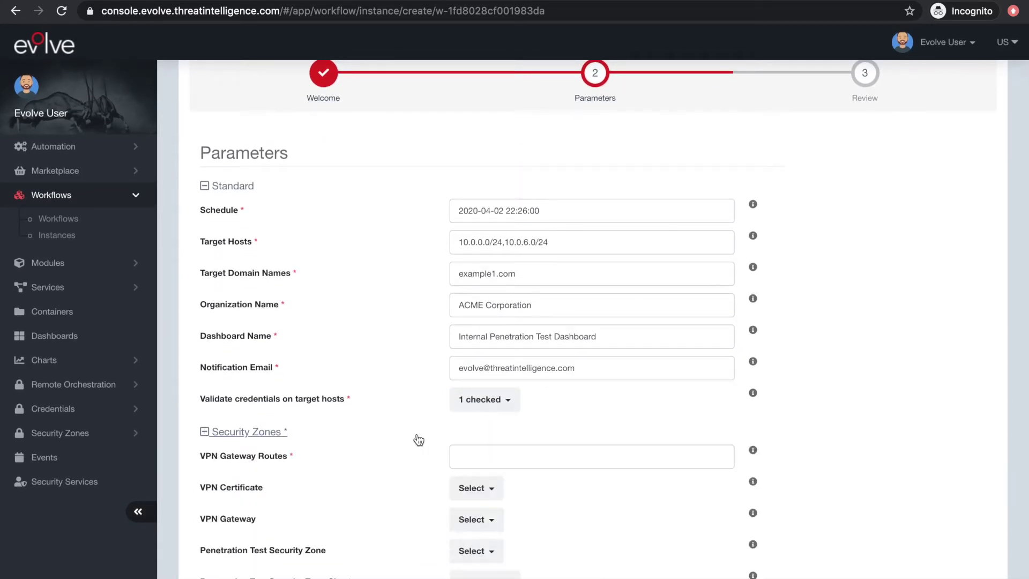
click(491, 455)
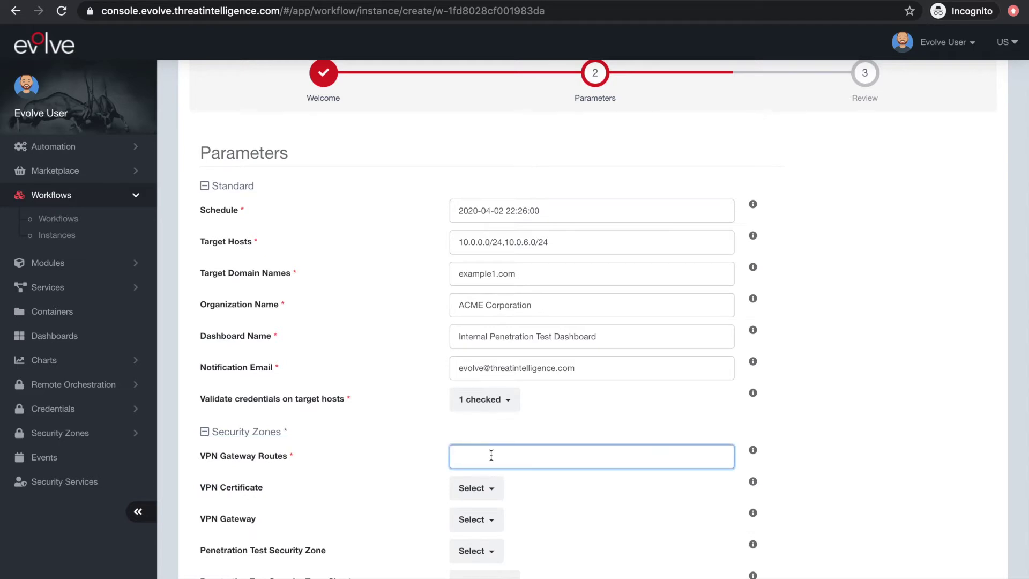
text(10.0.0.)
text(0/24,10)
text(.0.6.0/)
text(24)
scroll(496, 526, down, 5)
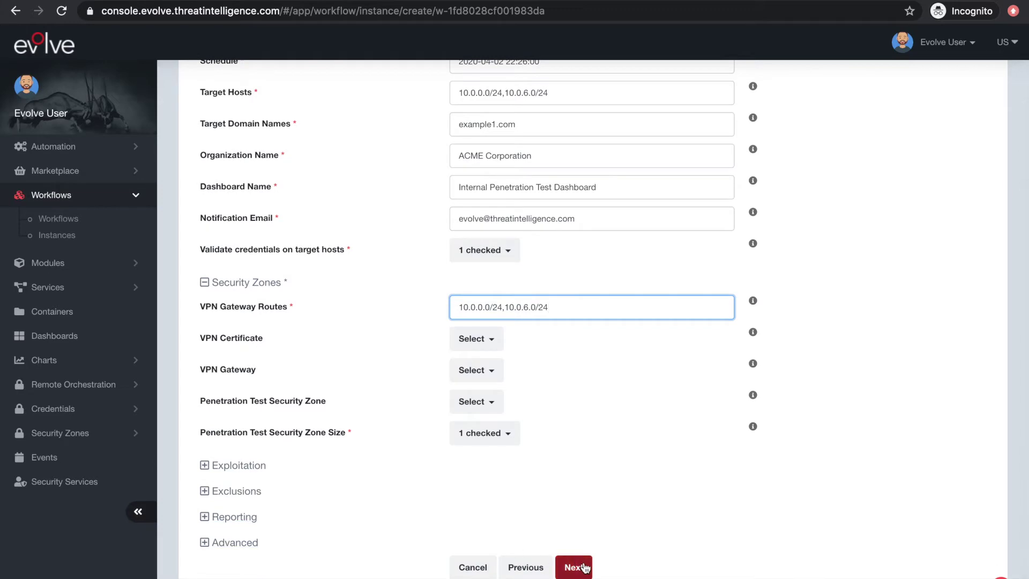
click(586, 568)
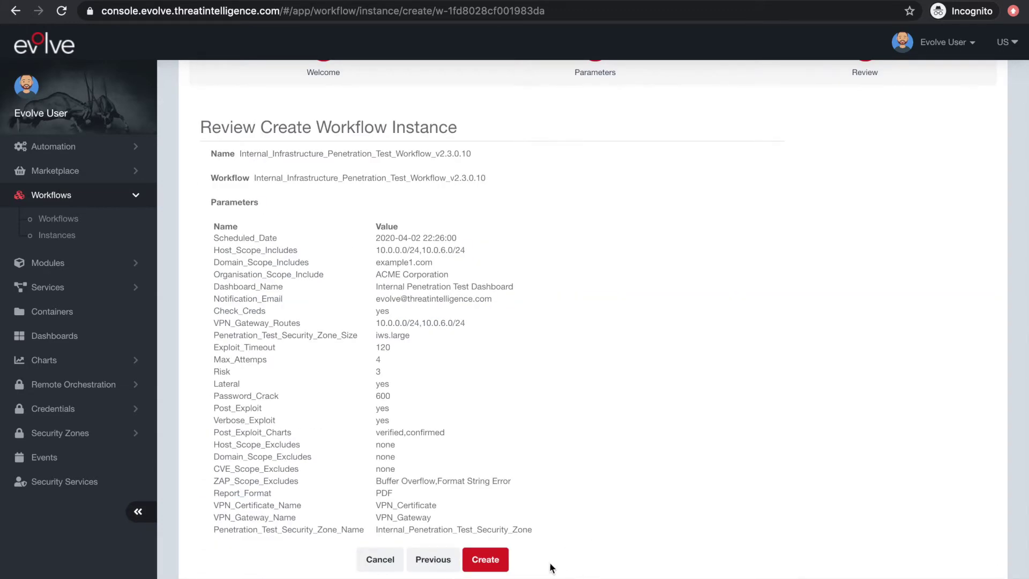
Create the instance and check its Dashboard and six module instances are Available
click(487, 560)
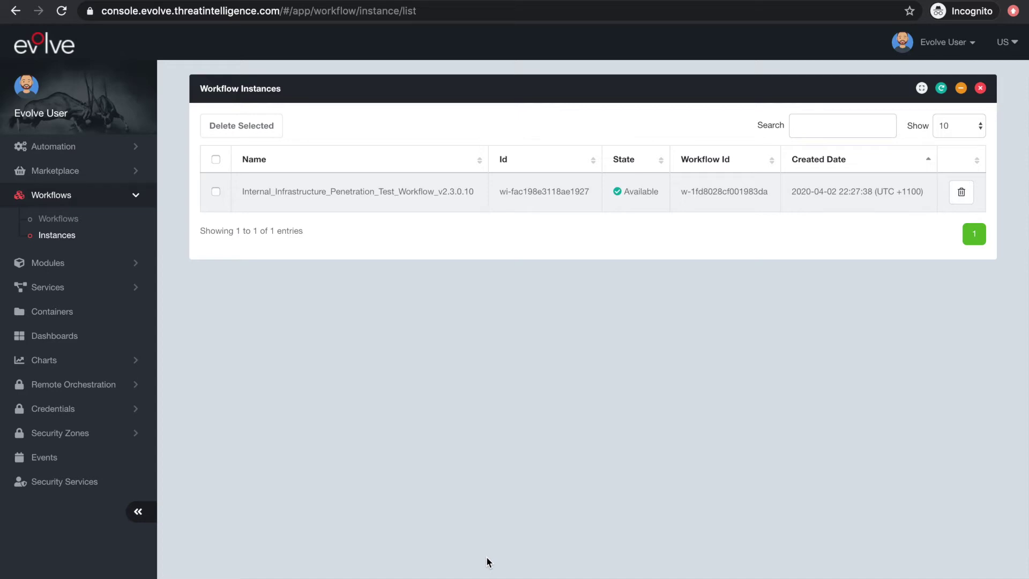
click(455, 200)
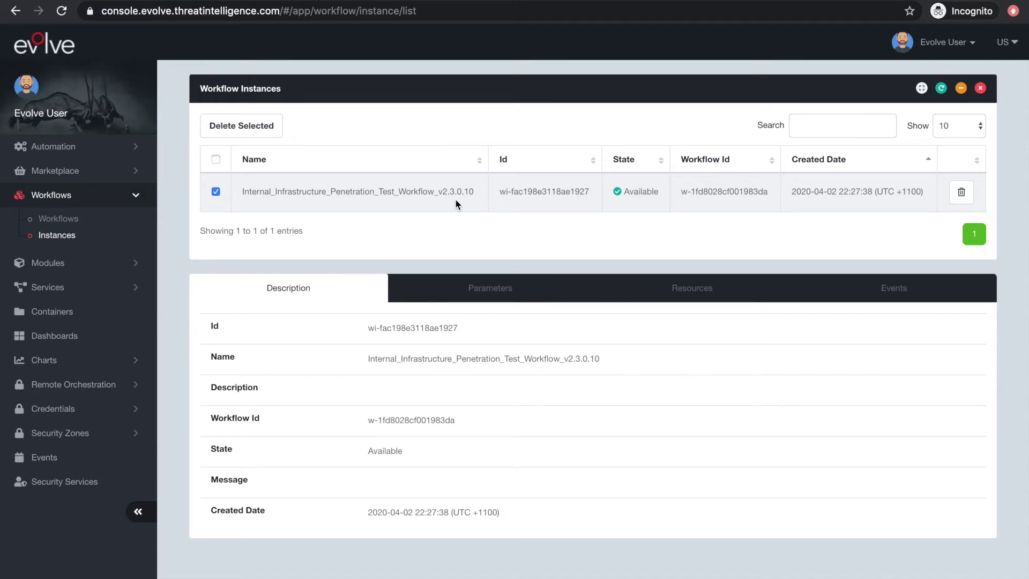
click(498, 289)
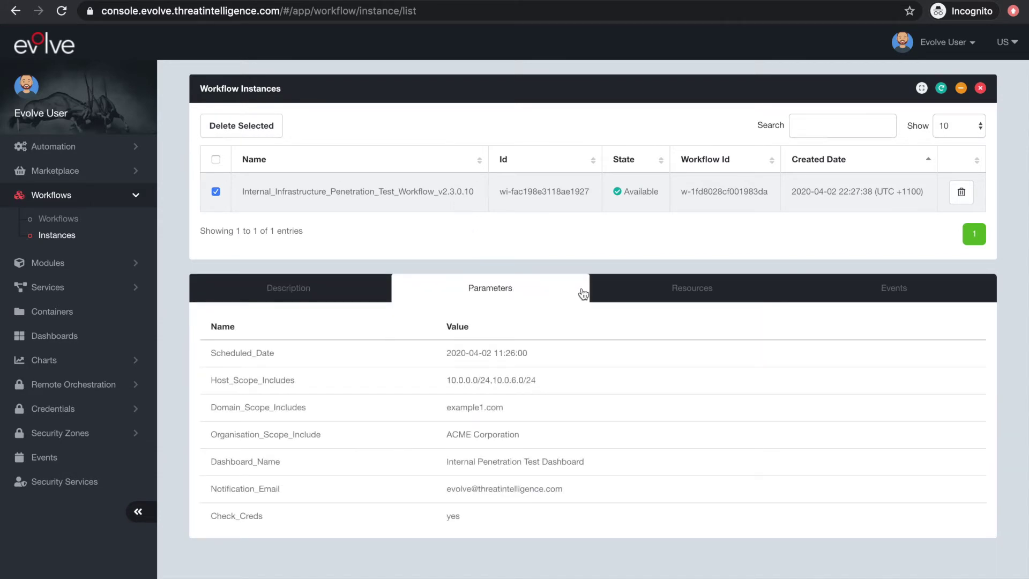
click(703, 293)
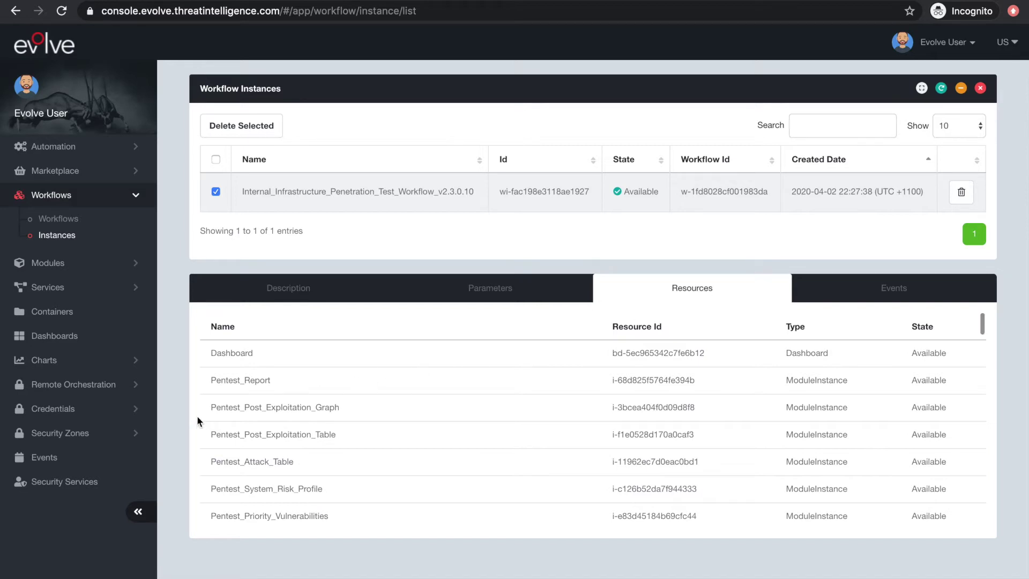
Request the VPN_Gateway client package from Gateways and select its fallback curl command
click(76, 439)
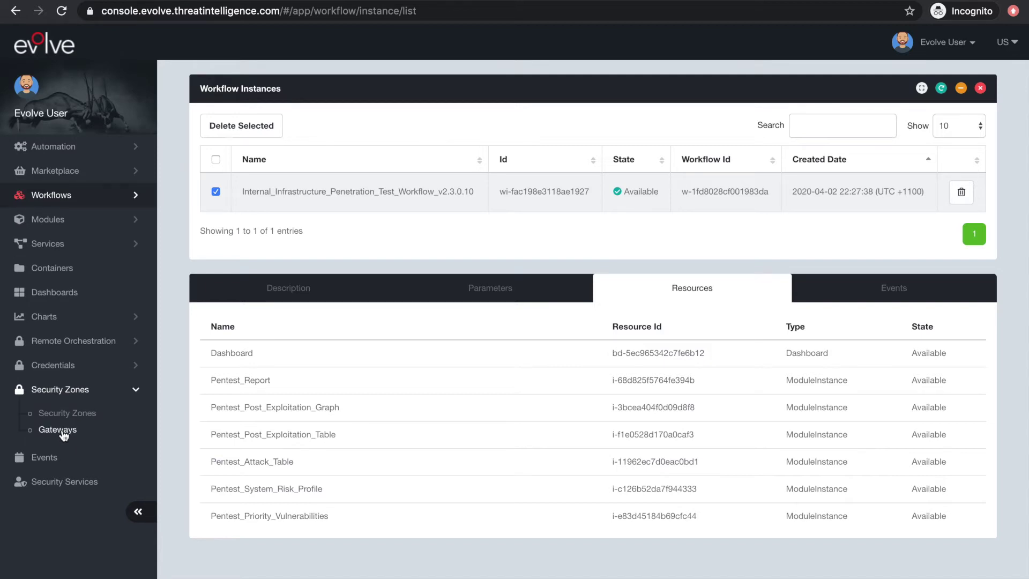
click(64, 435)
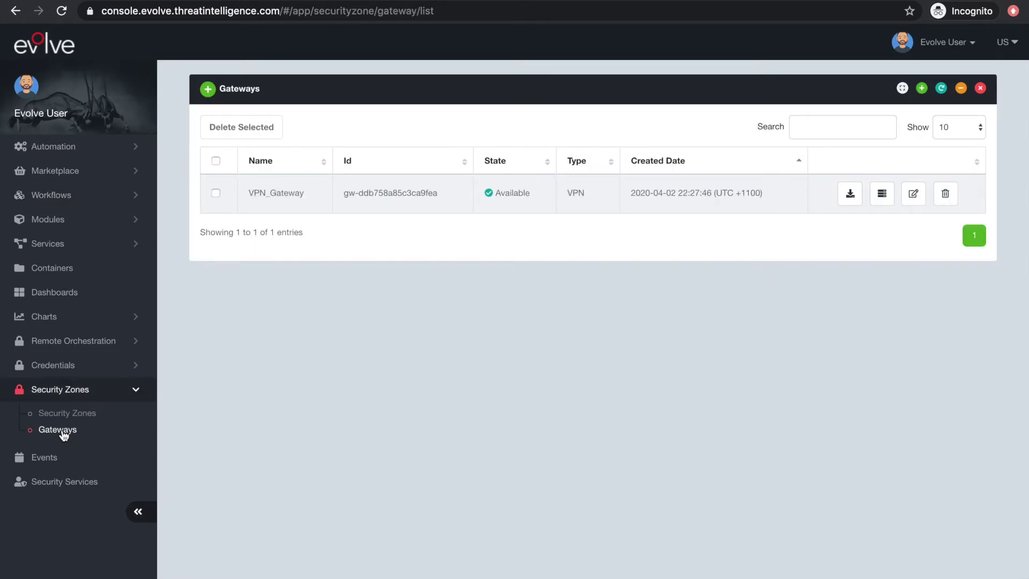
click(445, 197)
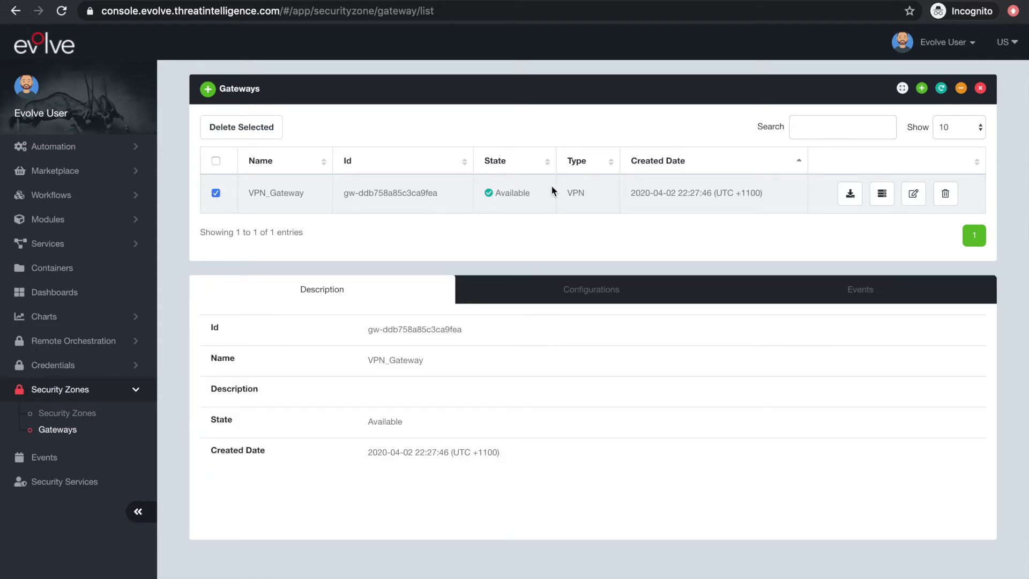
click(850, 198)
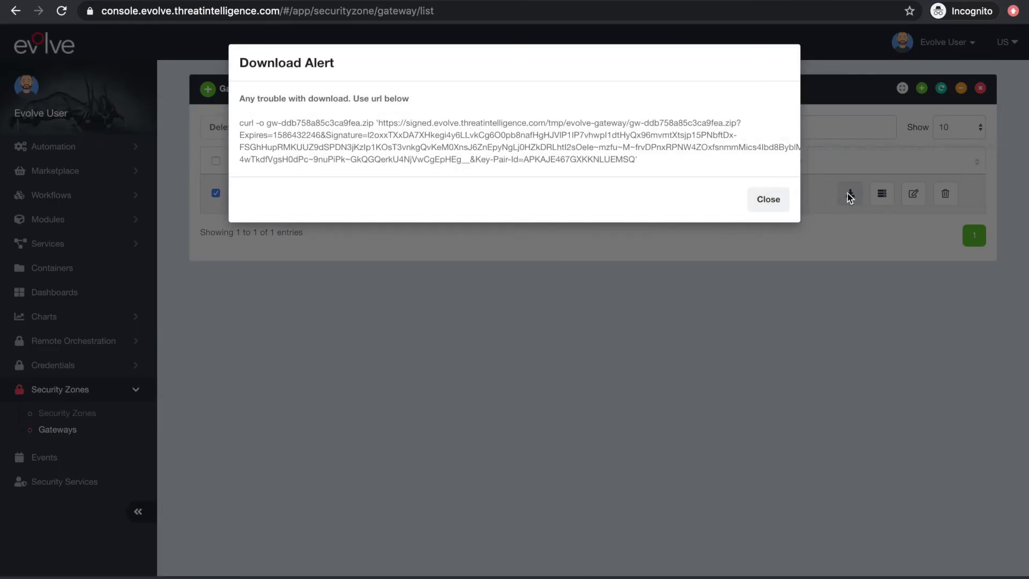
triple_click(599, 154)
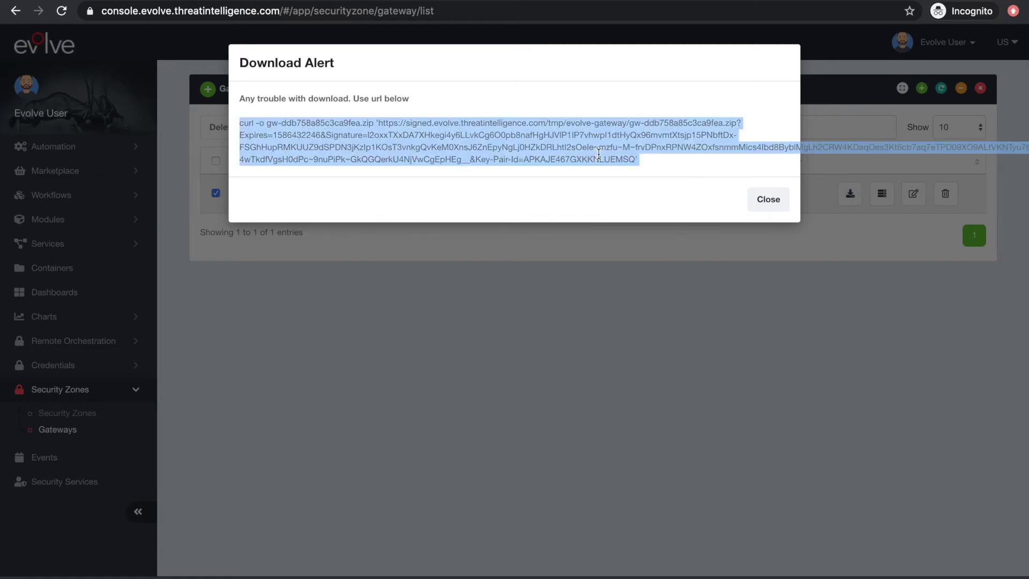
click(598, 186)
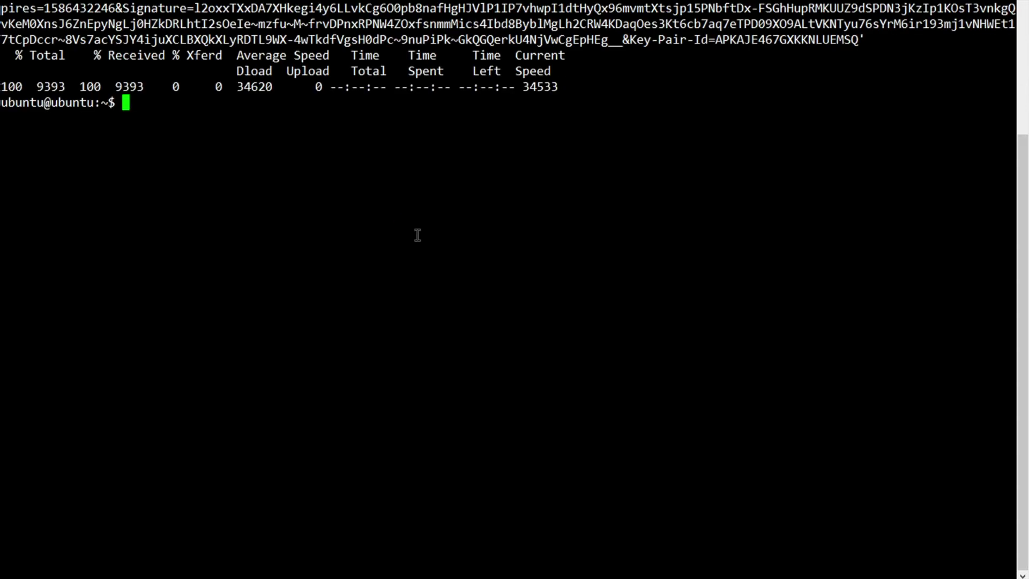
Download the gateway package with curl, list the files, and unzip the gw zip
text(ls -l)
key(Return)
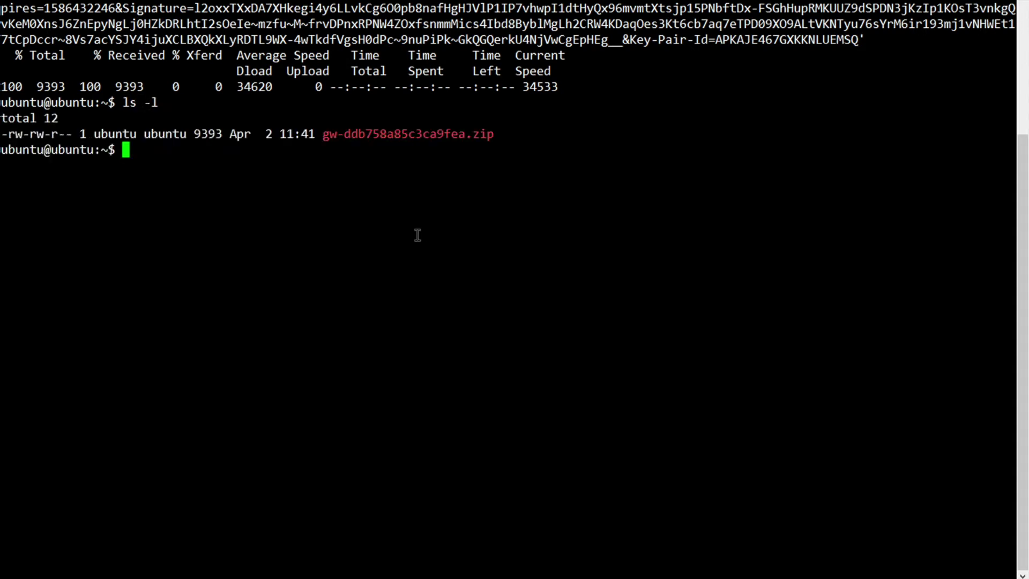
text(unzip )
text(gw)
key(Tab)
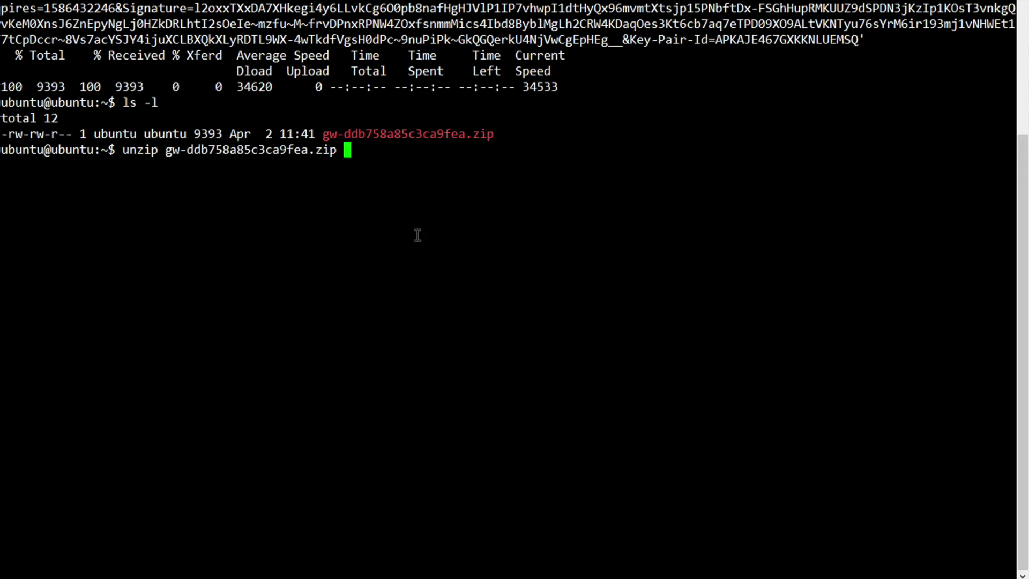
key(Return)
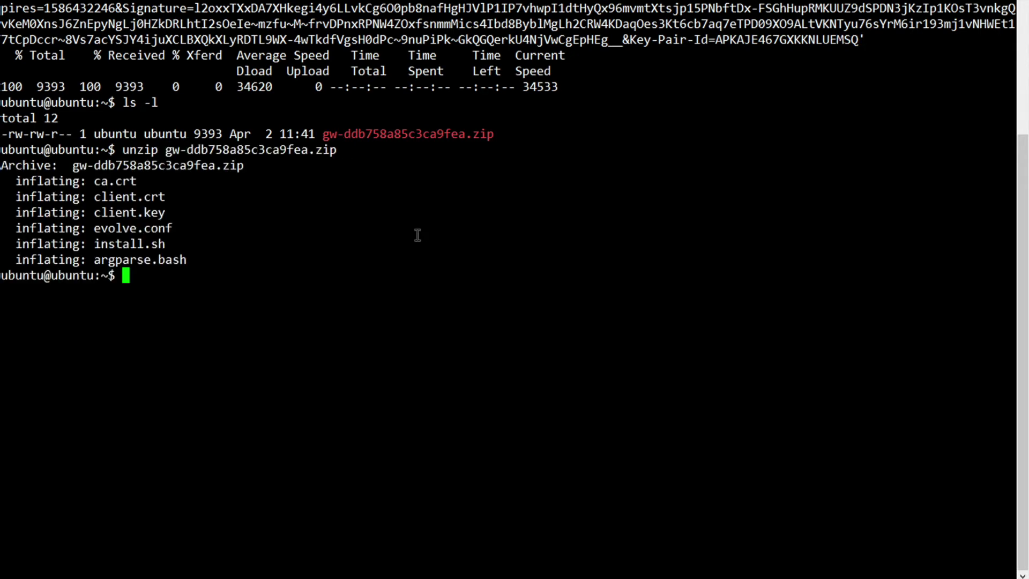
Make install.sh executable with chmod 750 and show its help via sudo ./install.sh -h
text(chmod )
text(750 )
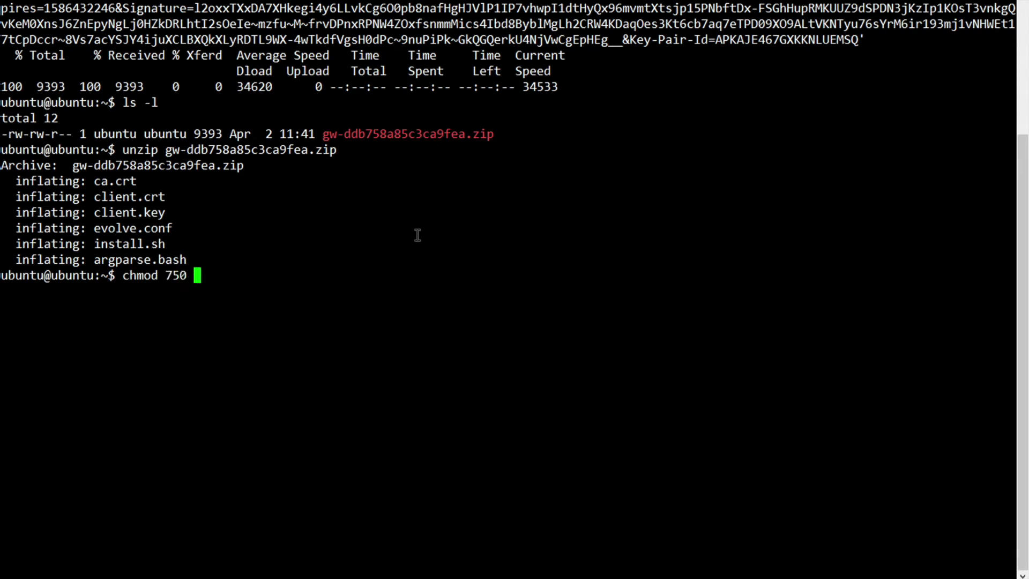
text(inst)
key(Tab)
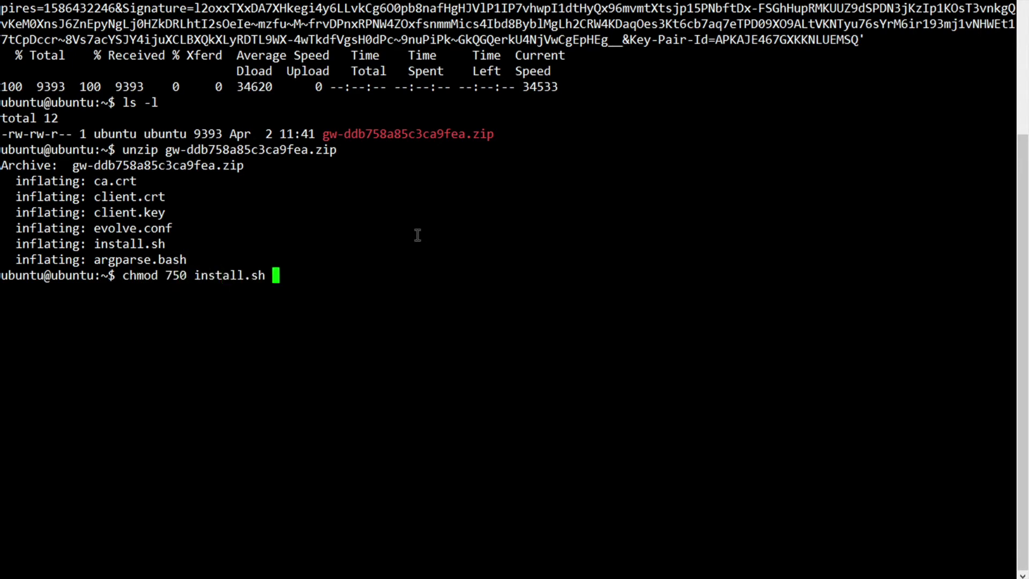
key(Return)
text(sudo )
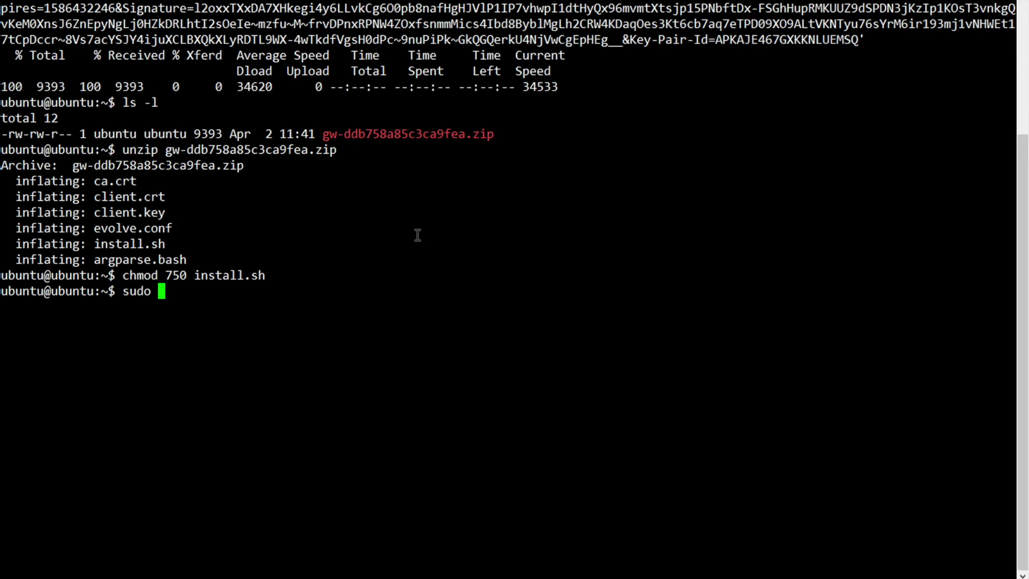
text(./ins)
key(Tab)
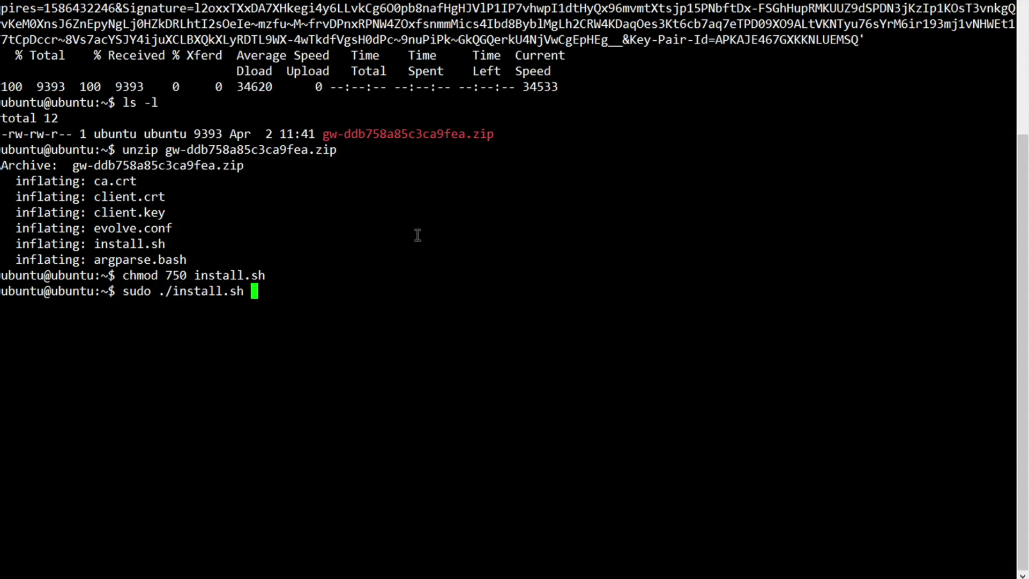
text(-h)
key(Return)
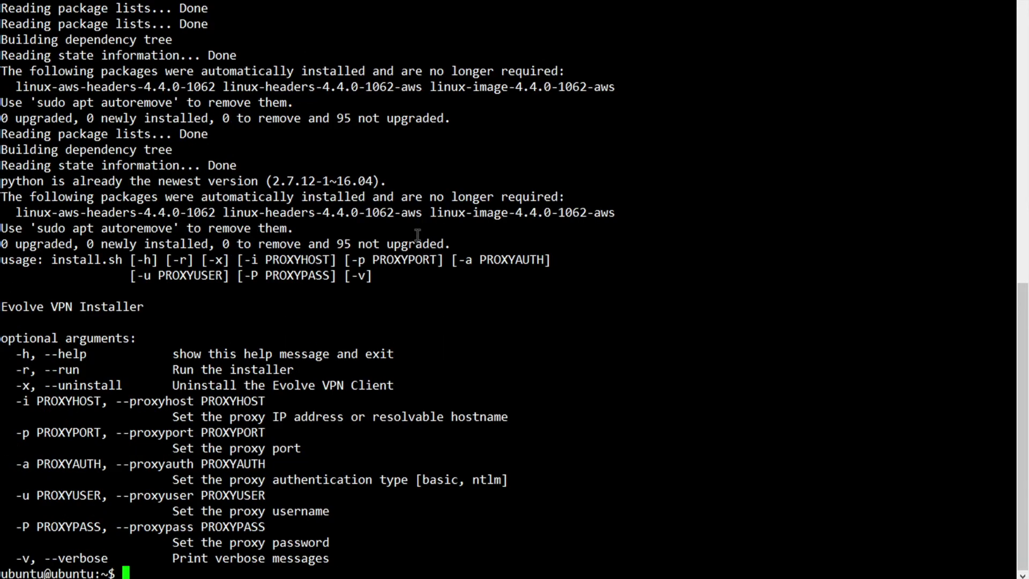
text(sudo ./install.sh -h)
key(BackSpace)
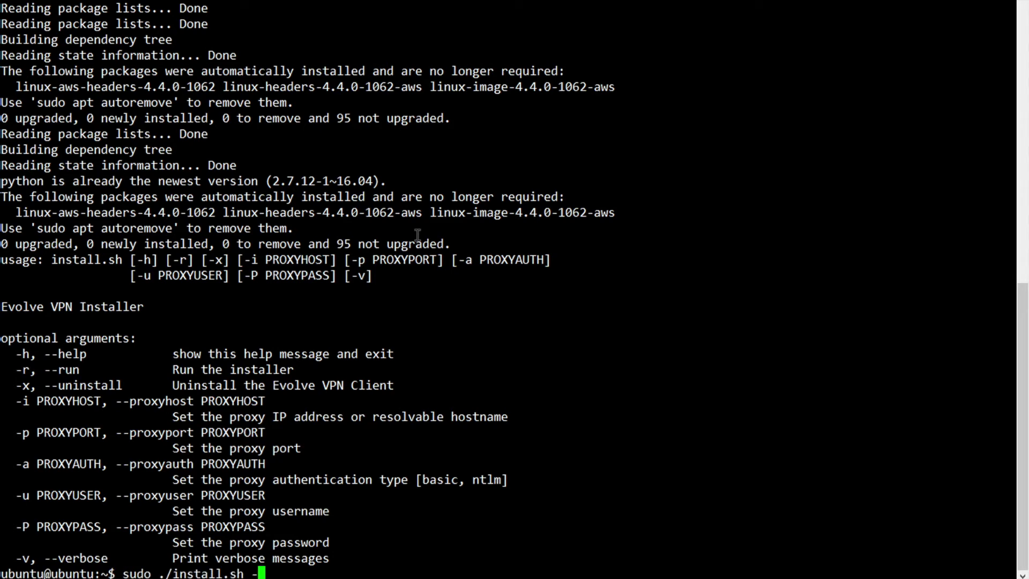
text(r)
key(Return)
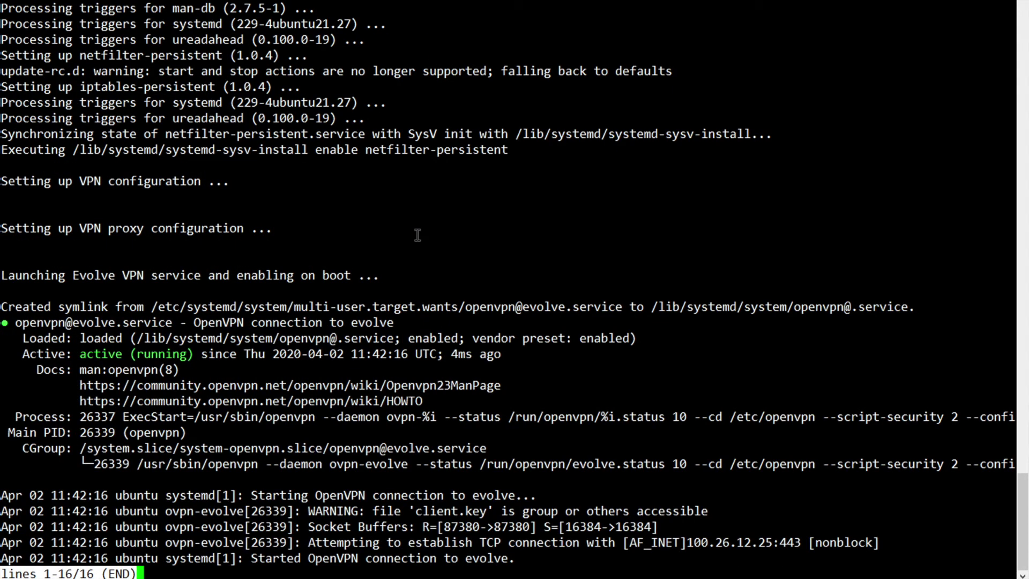
key(q)
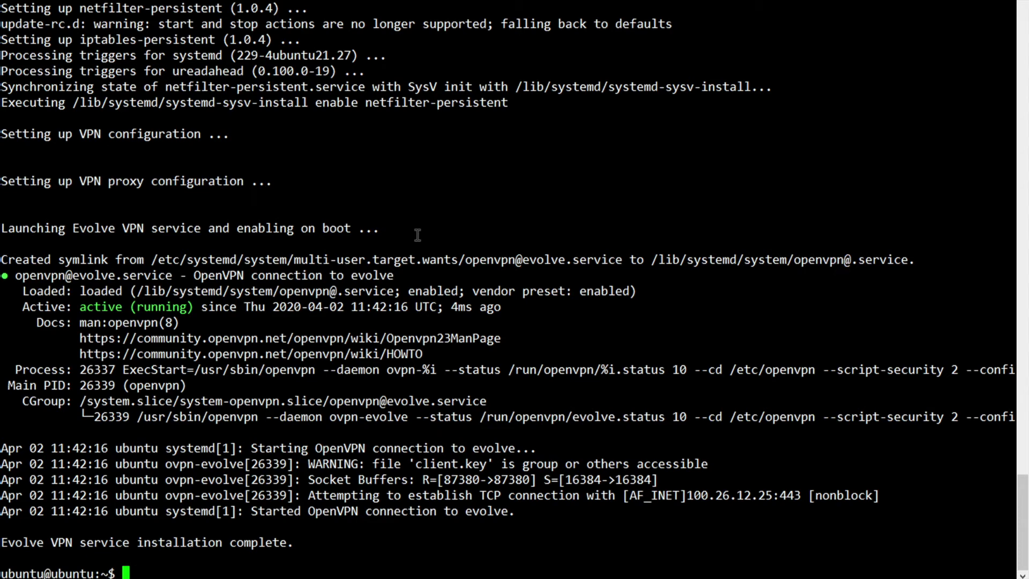
text(ifconfig )
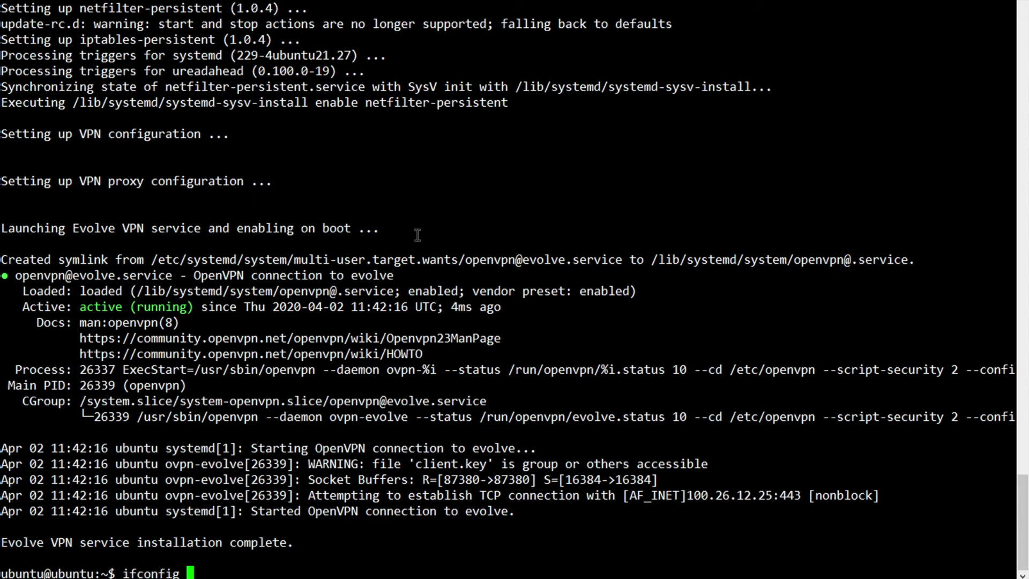
text(-a)
Run ifconfig -a to list all network interfaces and confirm the VPN tunnel exists
key(Return)
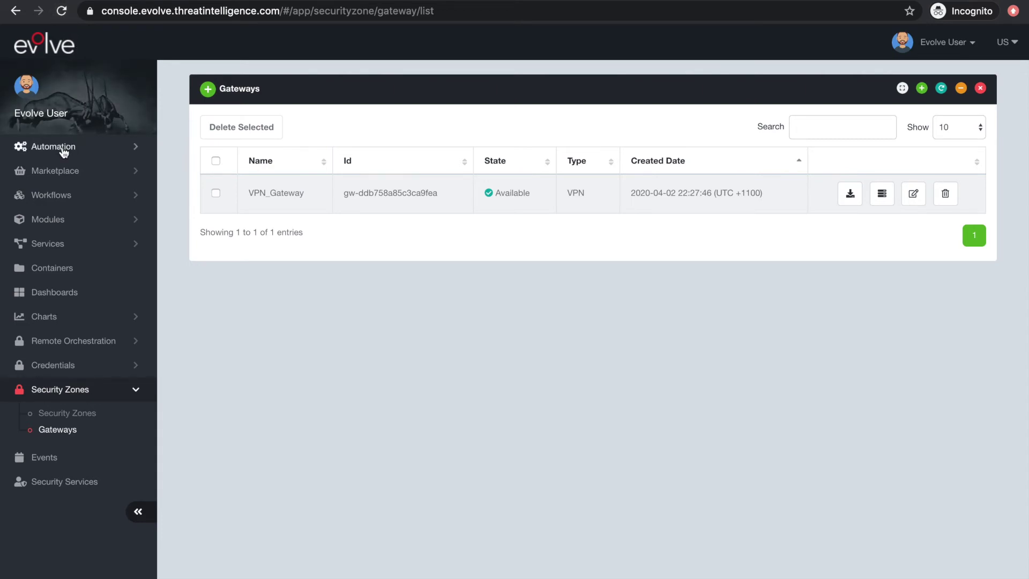
Open the Internal Penetration Test Dashboard from the sidebar's Automation section
click(63, 153)
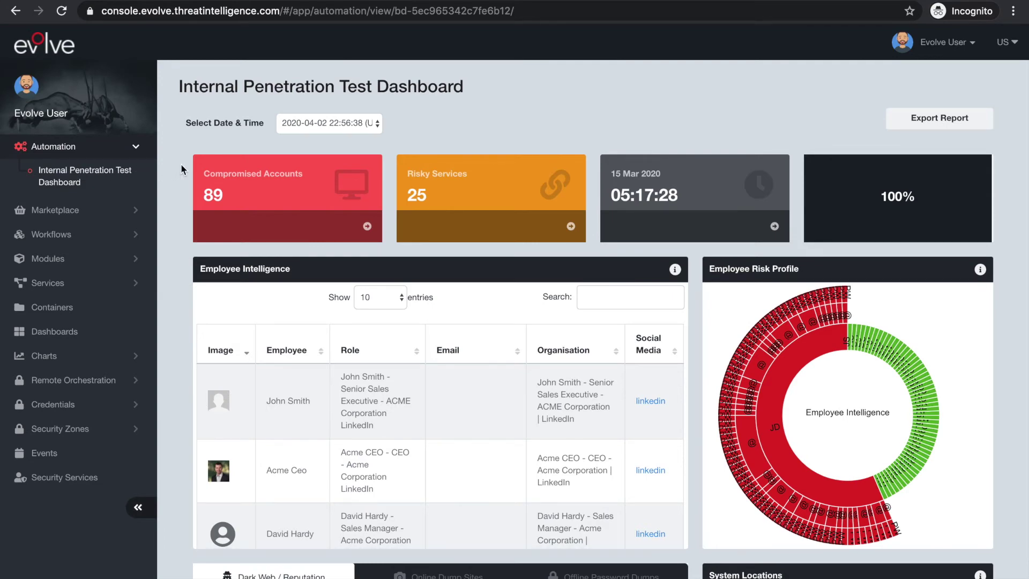
Scroll past Employee Intelligence and zoom the Employee Risk Profile sunburst into one account's PW sectors
scroll(182, 163, down, 4)
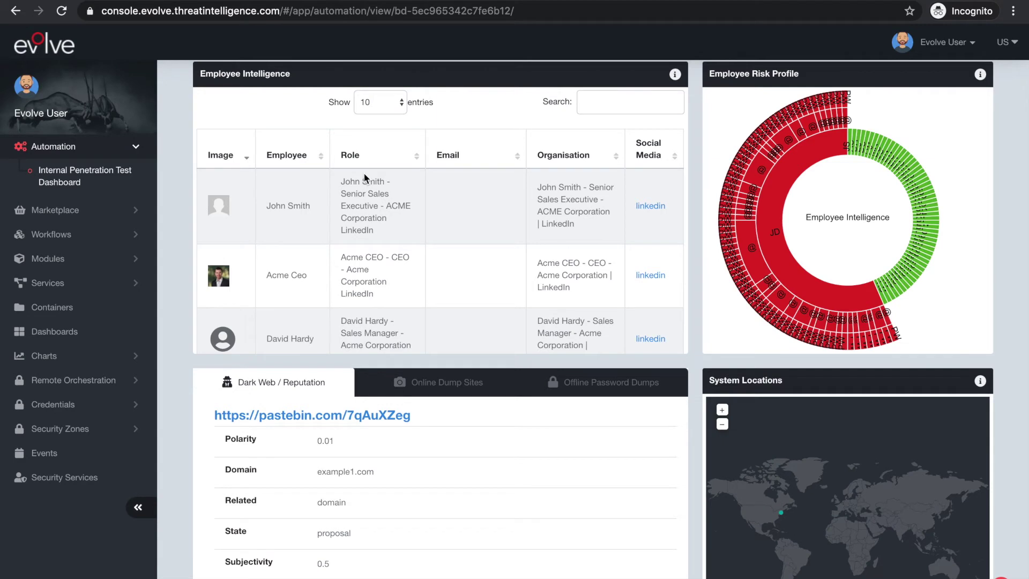
scroll(364, 177, down, 4)
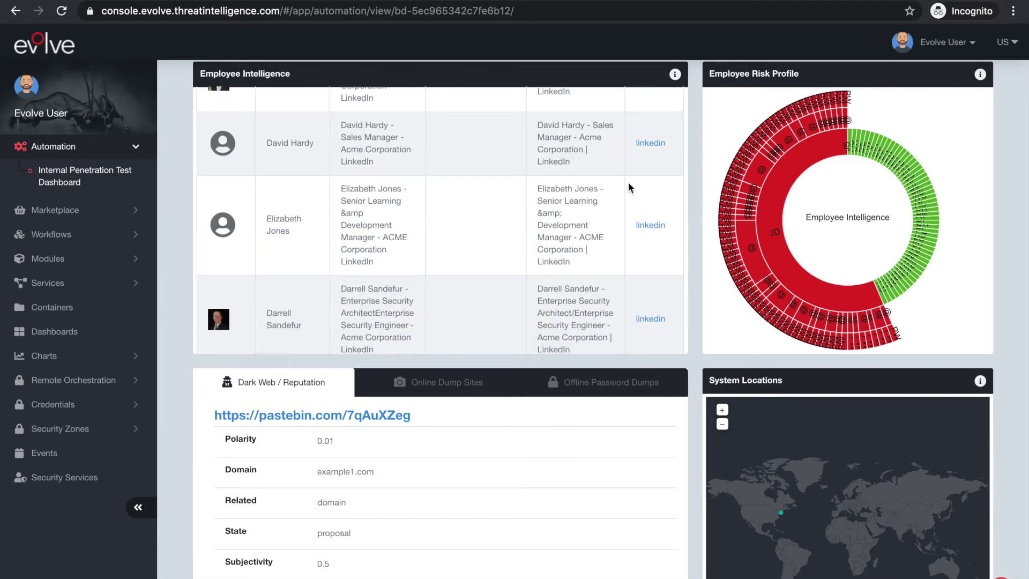
mouse_move(761, 182)
click(762, 183)
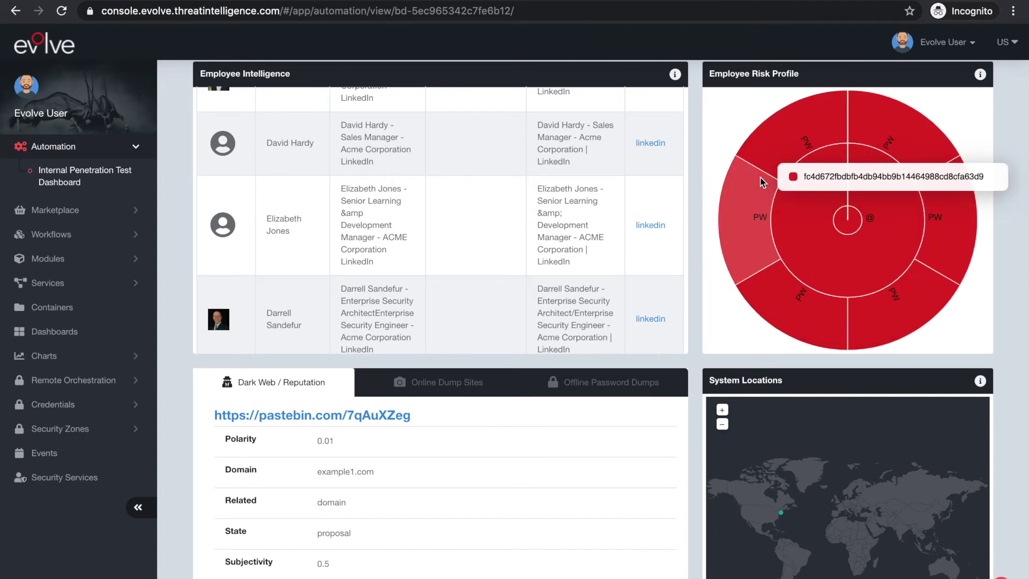
mouse_move(882, 123)
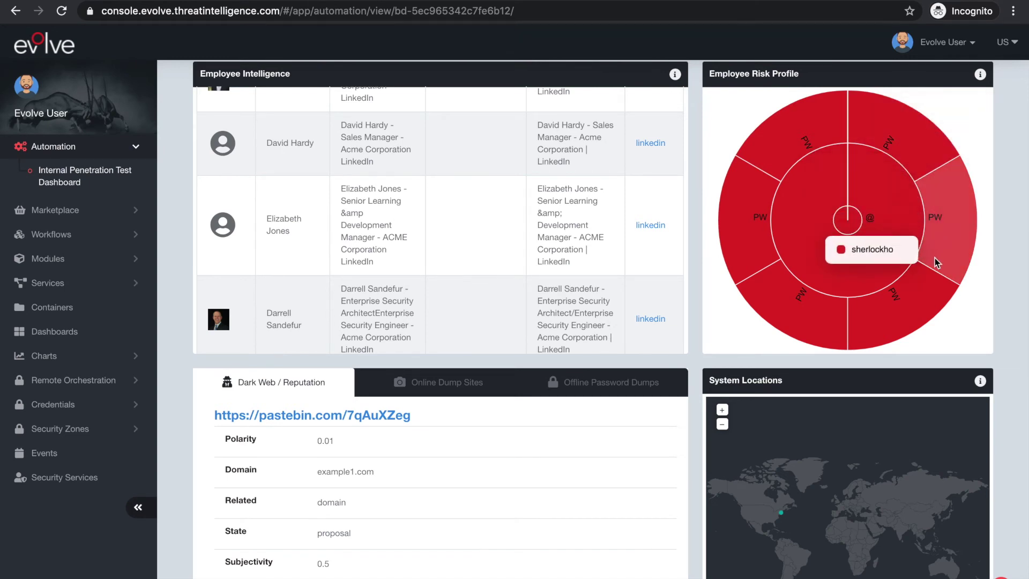
mouse_move(926, 300)
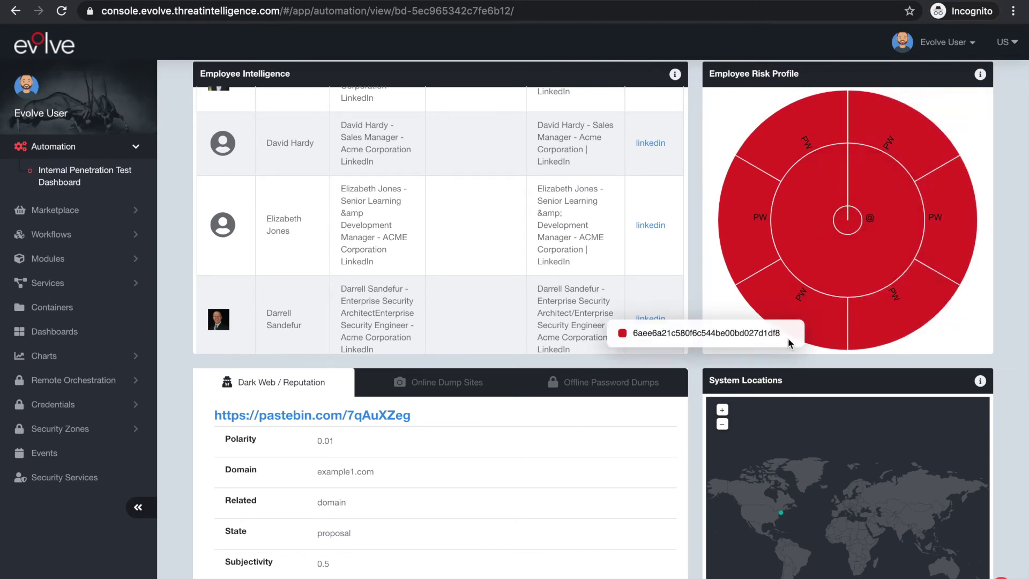
scroll(697, 370, down, 6)
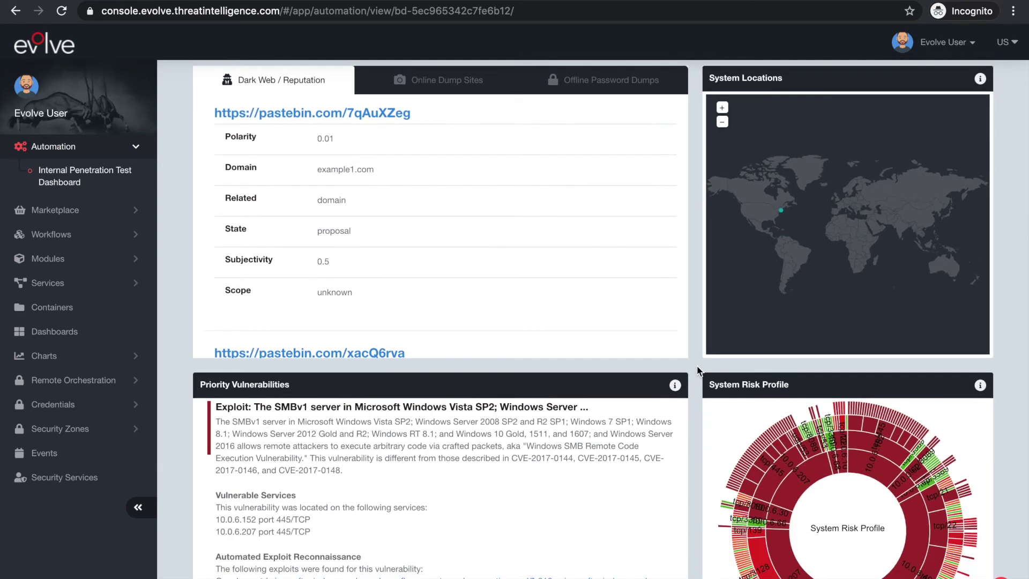
Switch from Online Dump Sites to Offline Password Dumps, listing breaches like animegame.me and canva.com
click(468, 92)
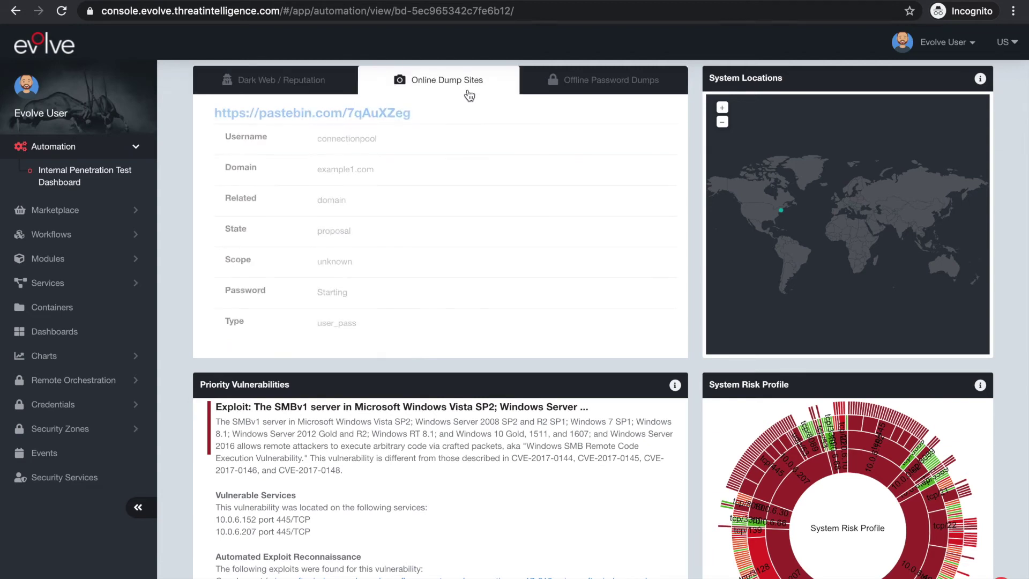
click(591, 85)
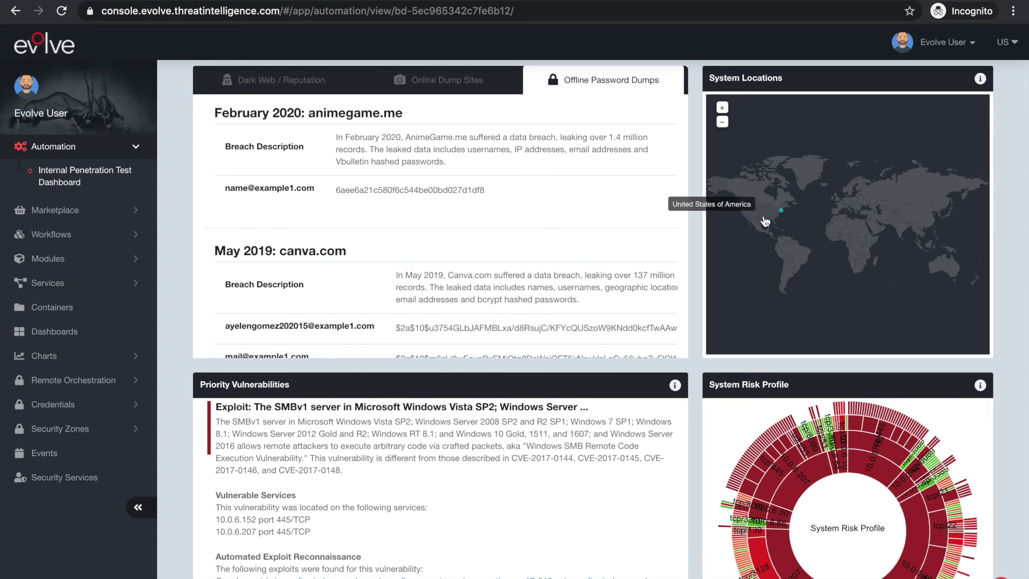
mouse_move(781, 213)
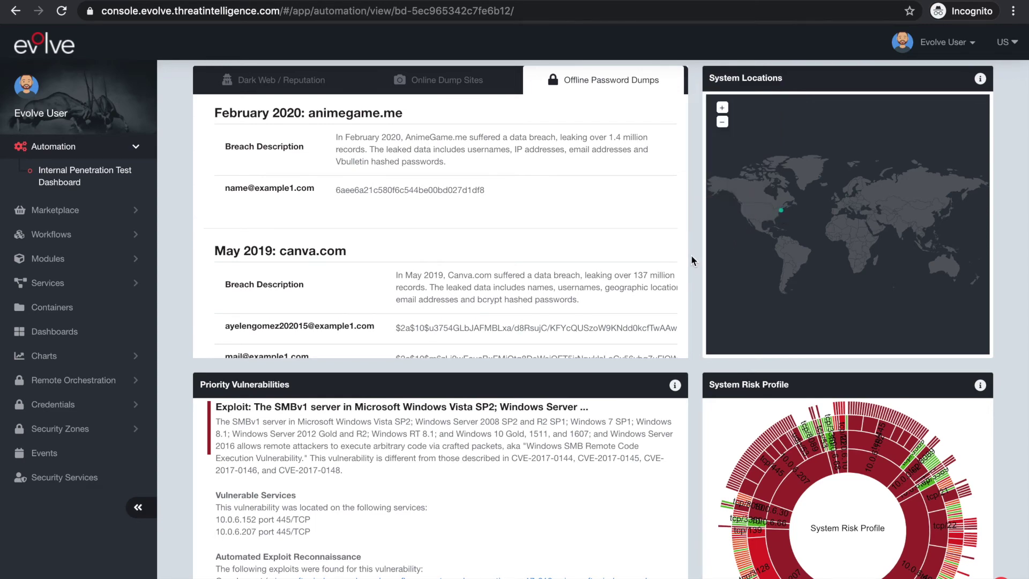
scroll(691, 255, down, 5)
scroll(690, 255, down, 1)
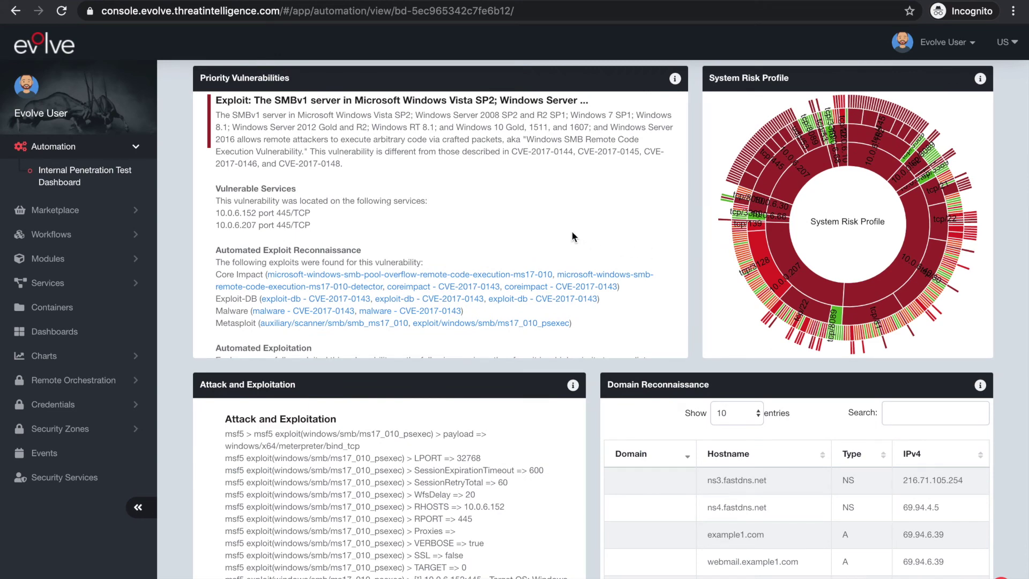
Drill the System Risk Profile sunburst into host 10.0.6.152, then its tcp/445 exploits
scroll(571, 236, down, 3)
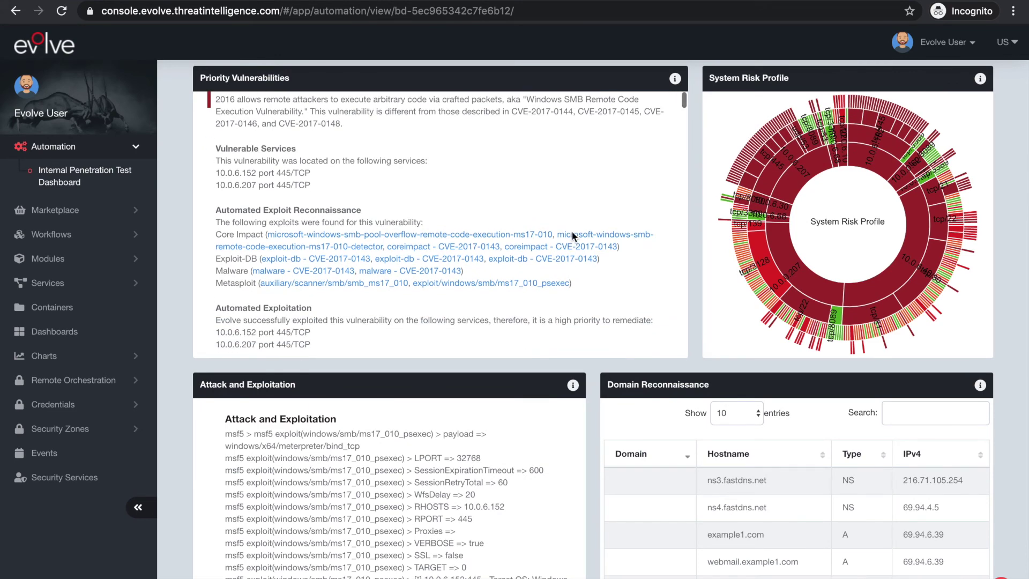
scroll(572, 234, down, 3)
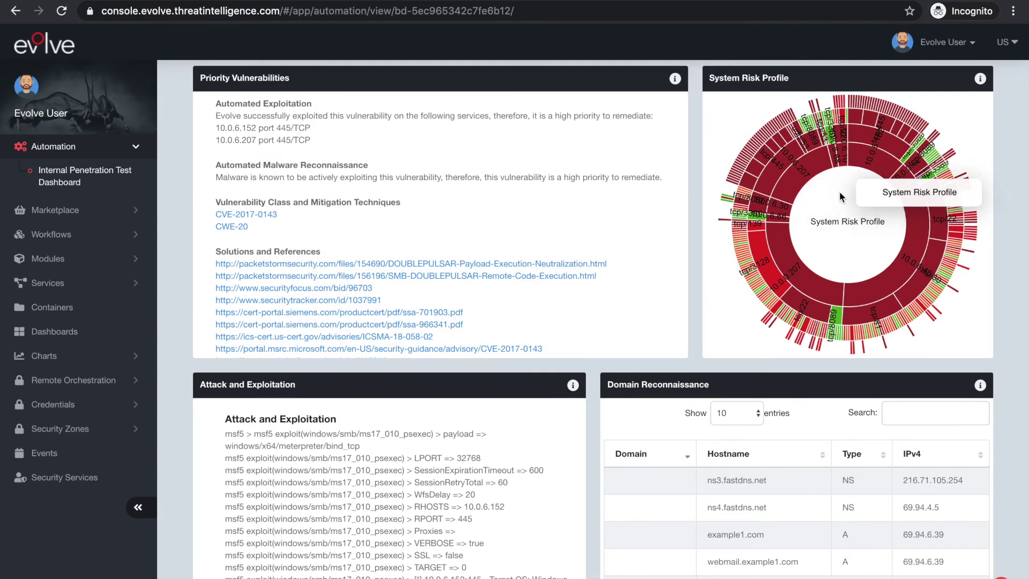
mouse_move(858, 158)
click(858, 157)
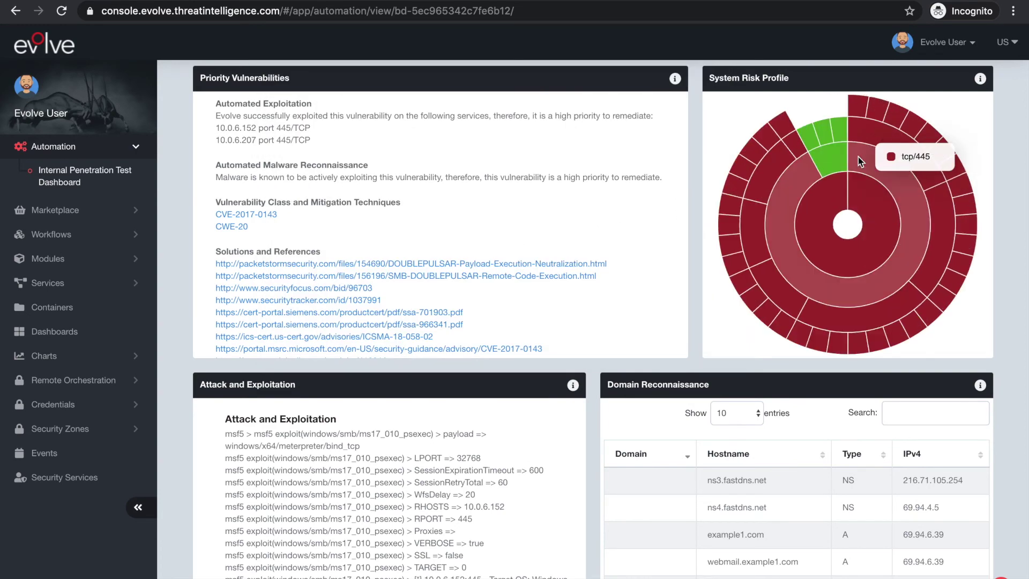
click(857, 156)
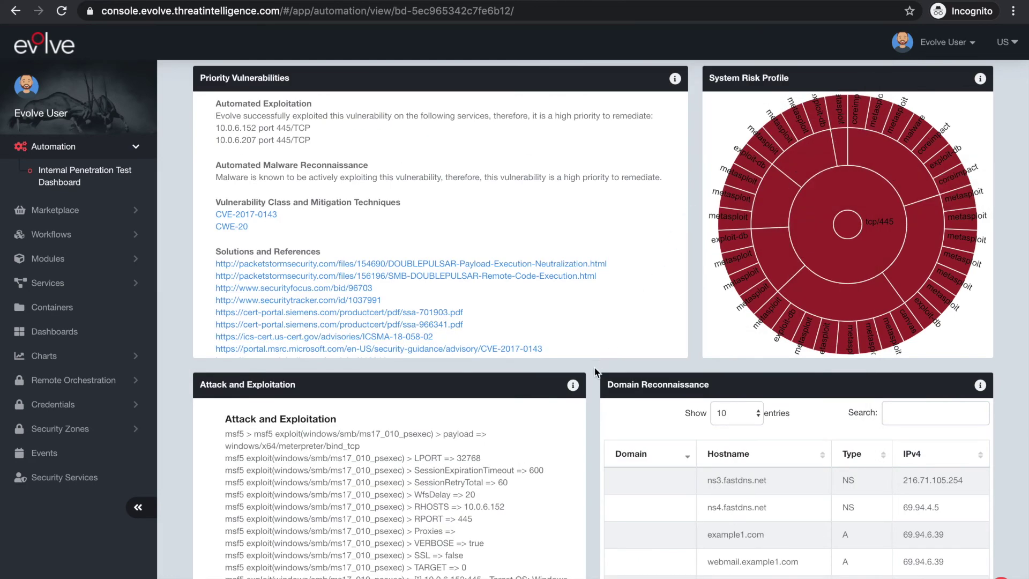
scroll(594, 372, down, 6)
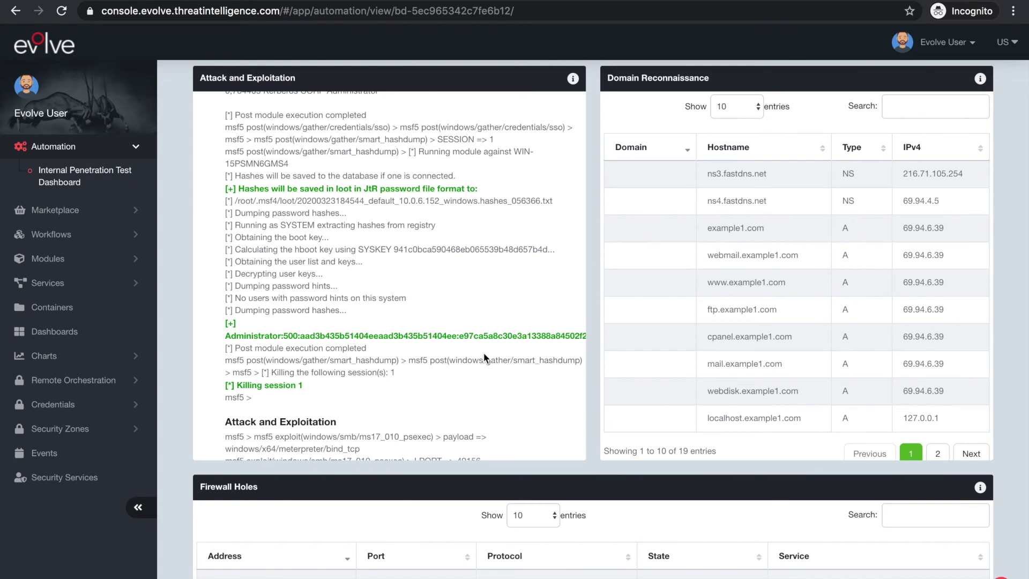
Set the Domain Reconnaissance table to 100 entries and scroll through its records
click(747, 116)
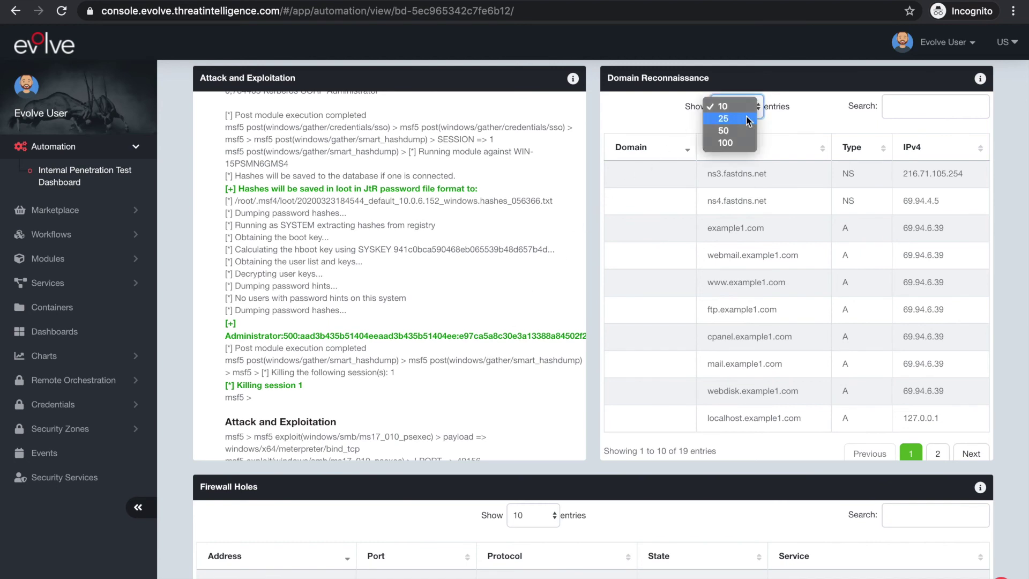
click(738, 140)
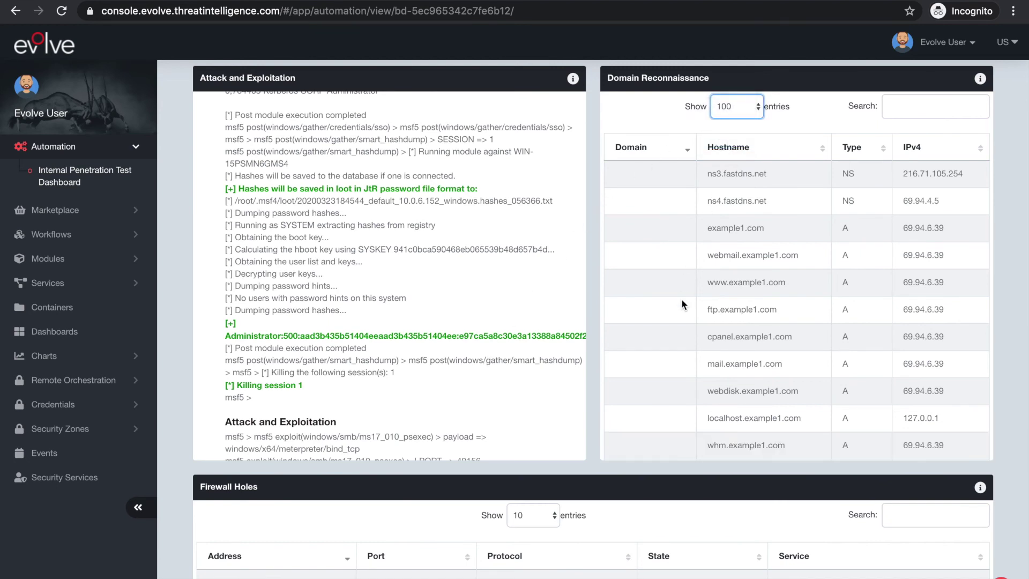
scroll(682, 301, down, 3)
scroll(681, 304, down, 2)
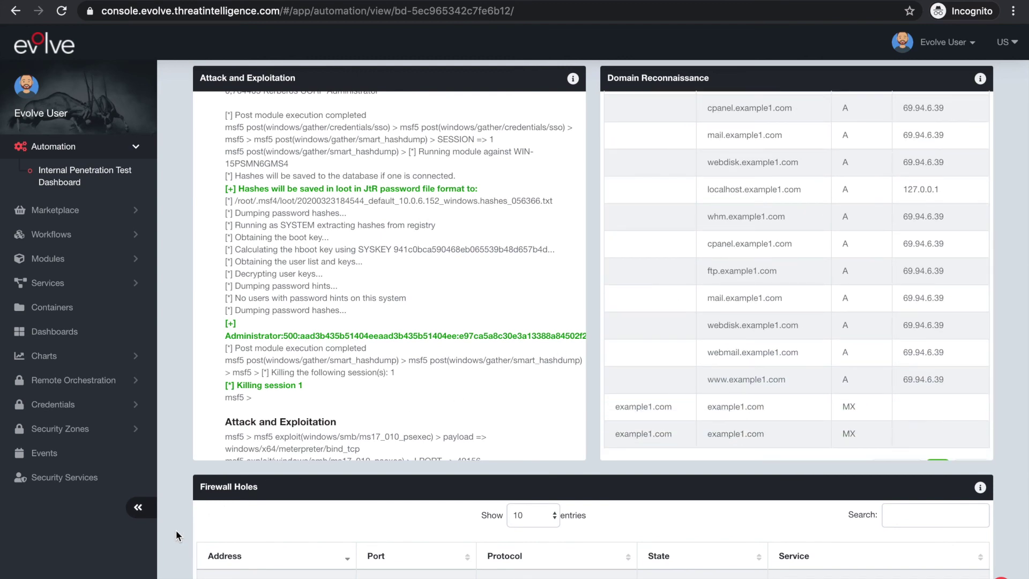
scroll(176, 529, down, 6)
scroll(176, 530, down, 2)
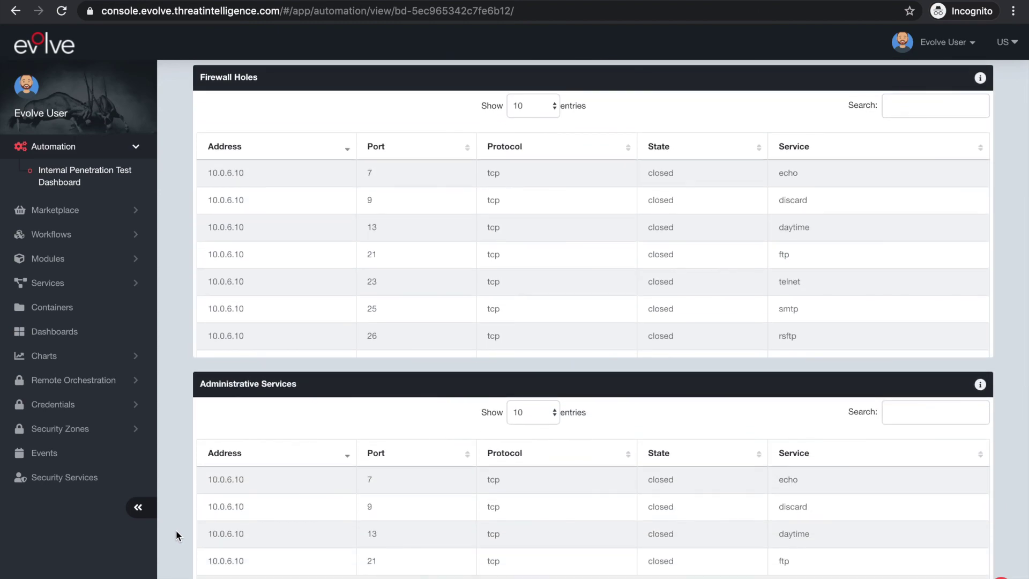
Scroll past Firewall Holes and Administrative Services to the Exposed Services and Breached Accounts tables
scroll(176, 530, down, 5)
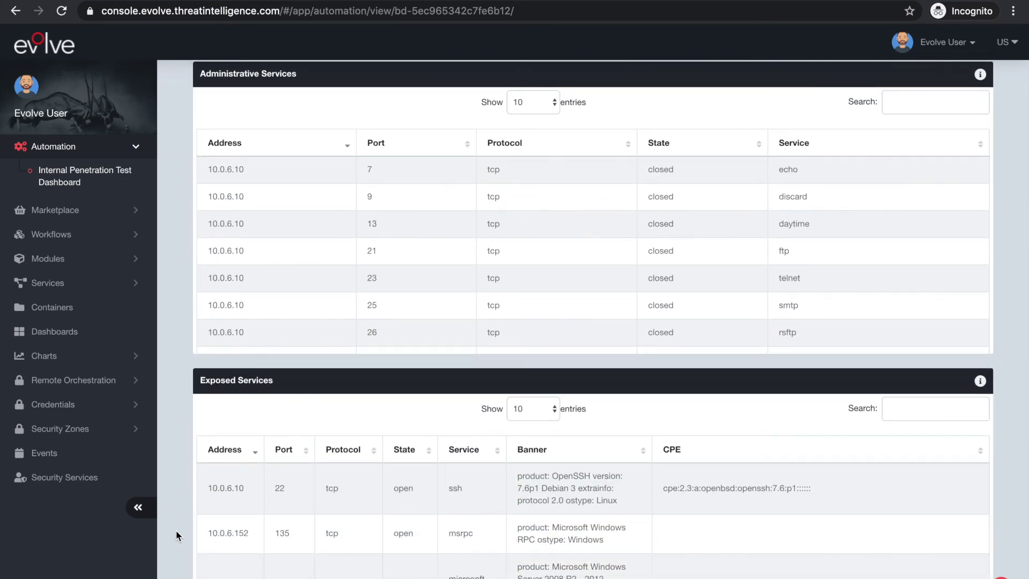
scroll(175, 530, down, 5)
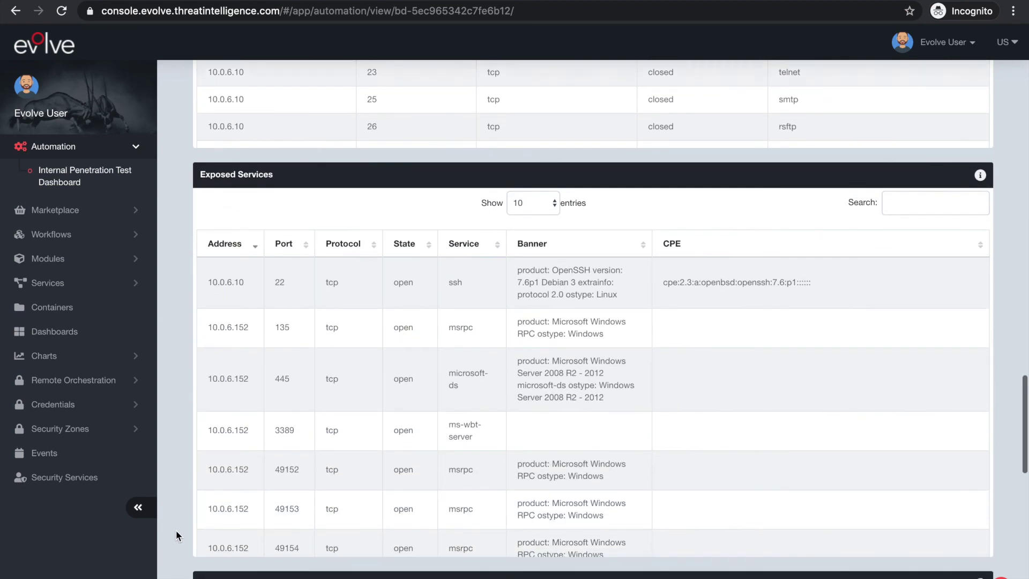
scroll(177, 535, down, 1)
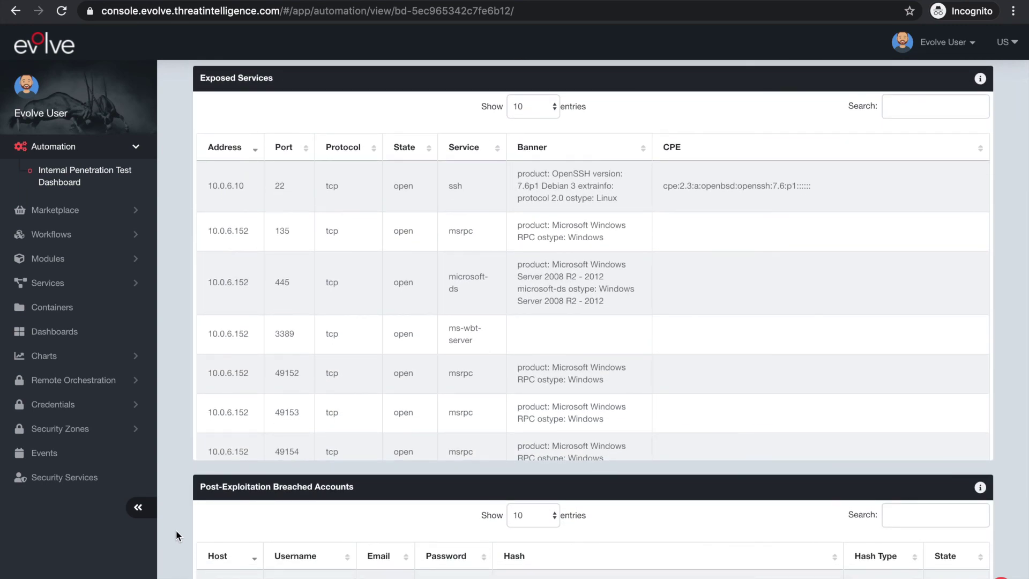
scroll(176, 531, down, 6)
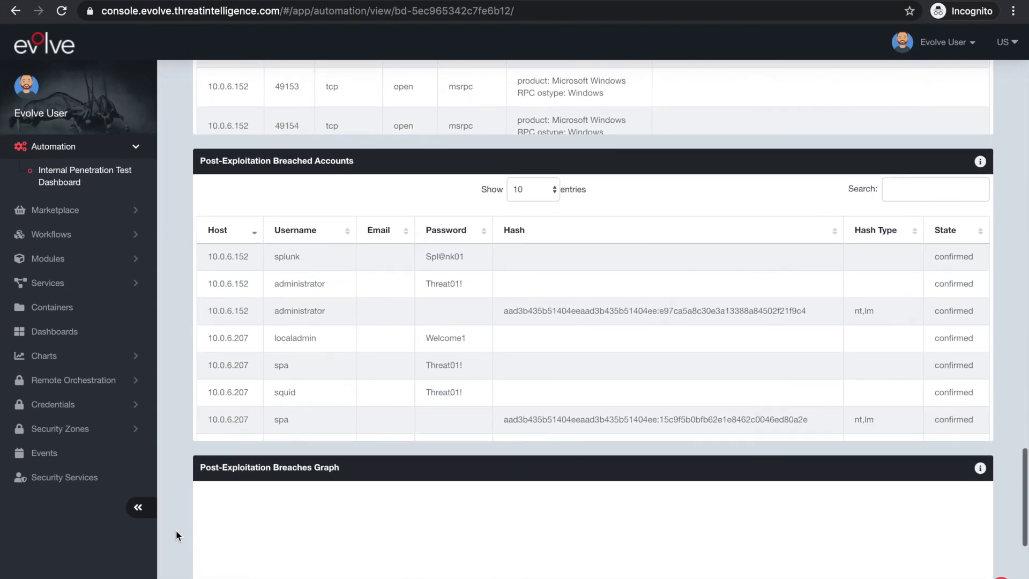
Scroll to the bottom of the dashboard to display the Post-Exploitation Breaches Graph
scroll(176, 531, down, 2)
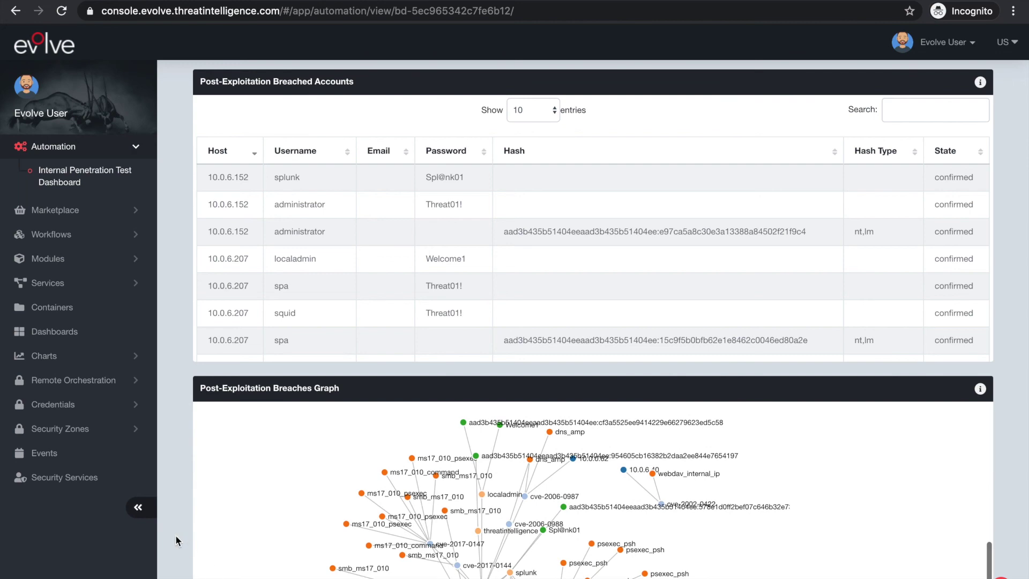
scroll(175, 541, down, 5)
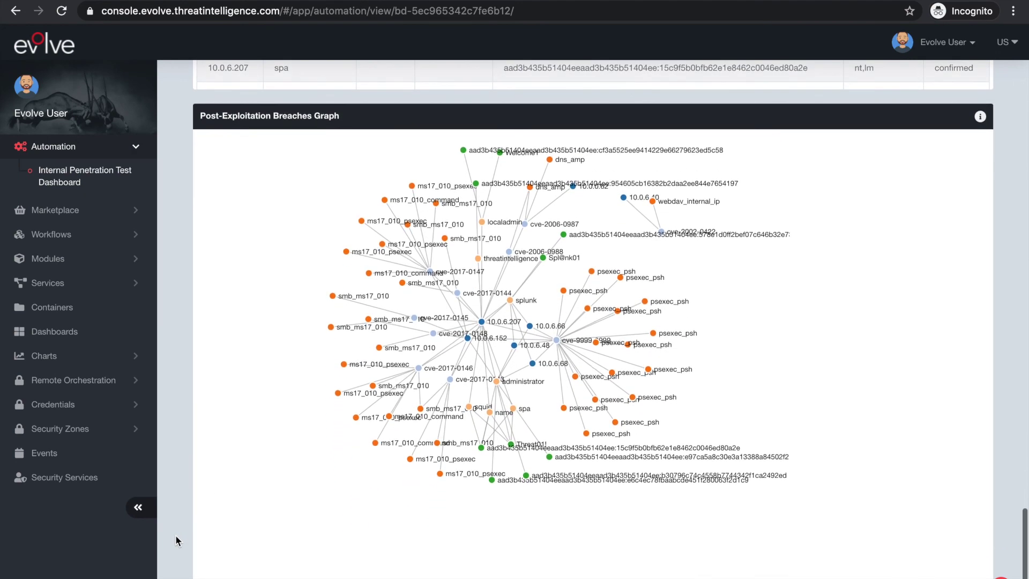
scroll(176, 541, down, 1)
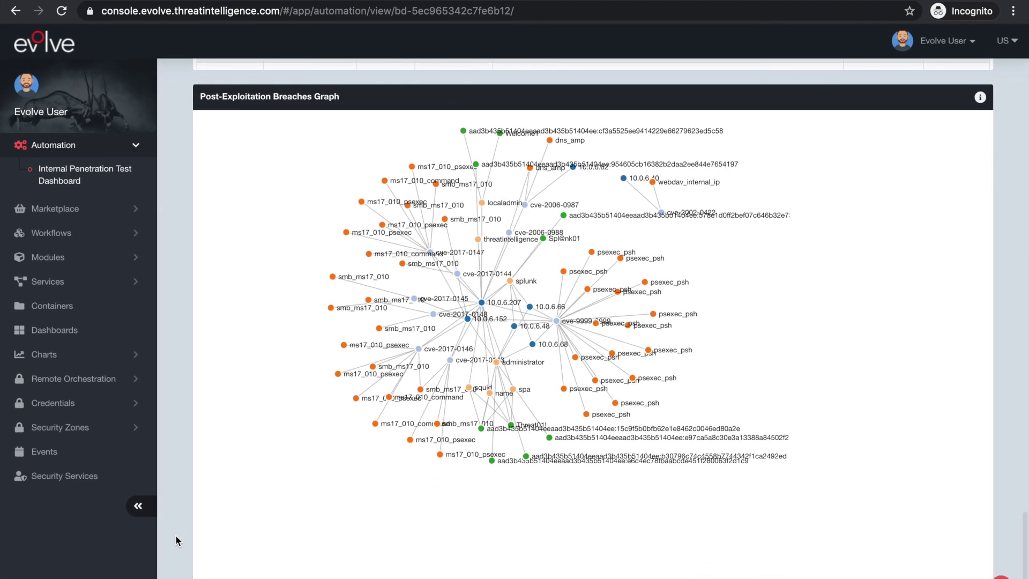